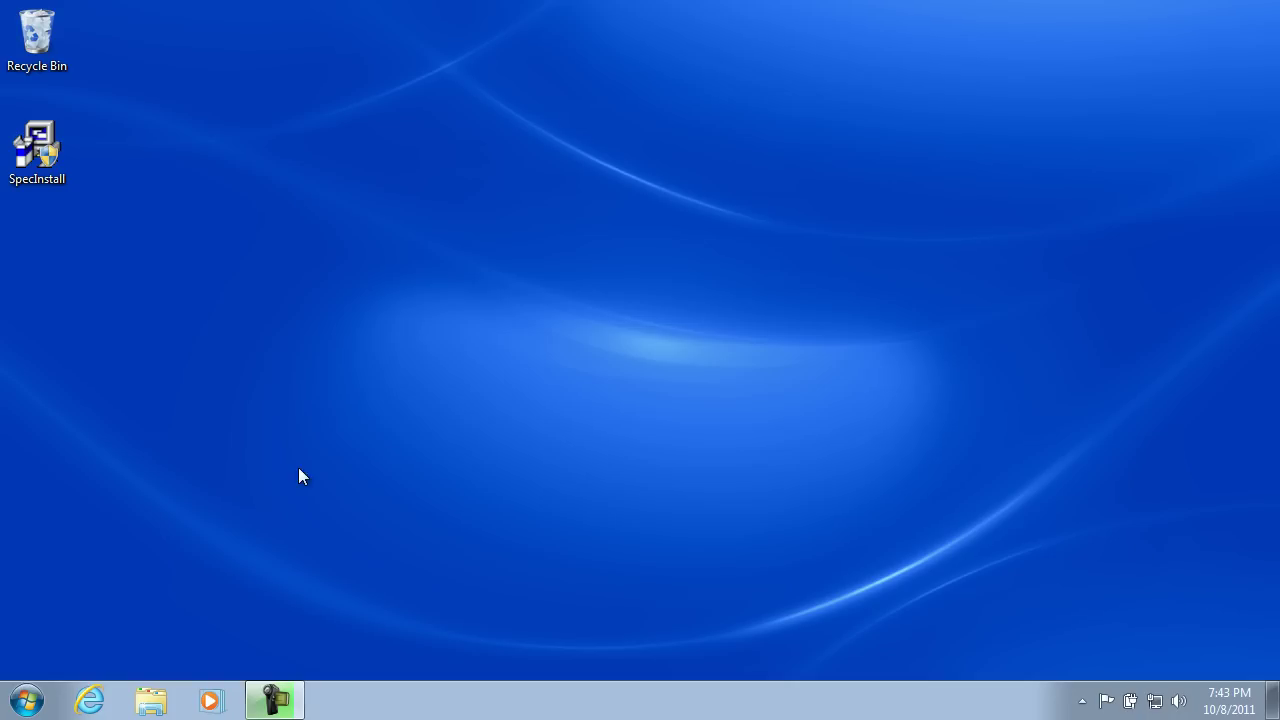
Start the Spectrum 4 application and reposition its window so it fits on the desktop.
click(27, 703)
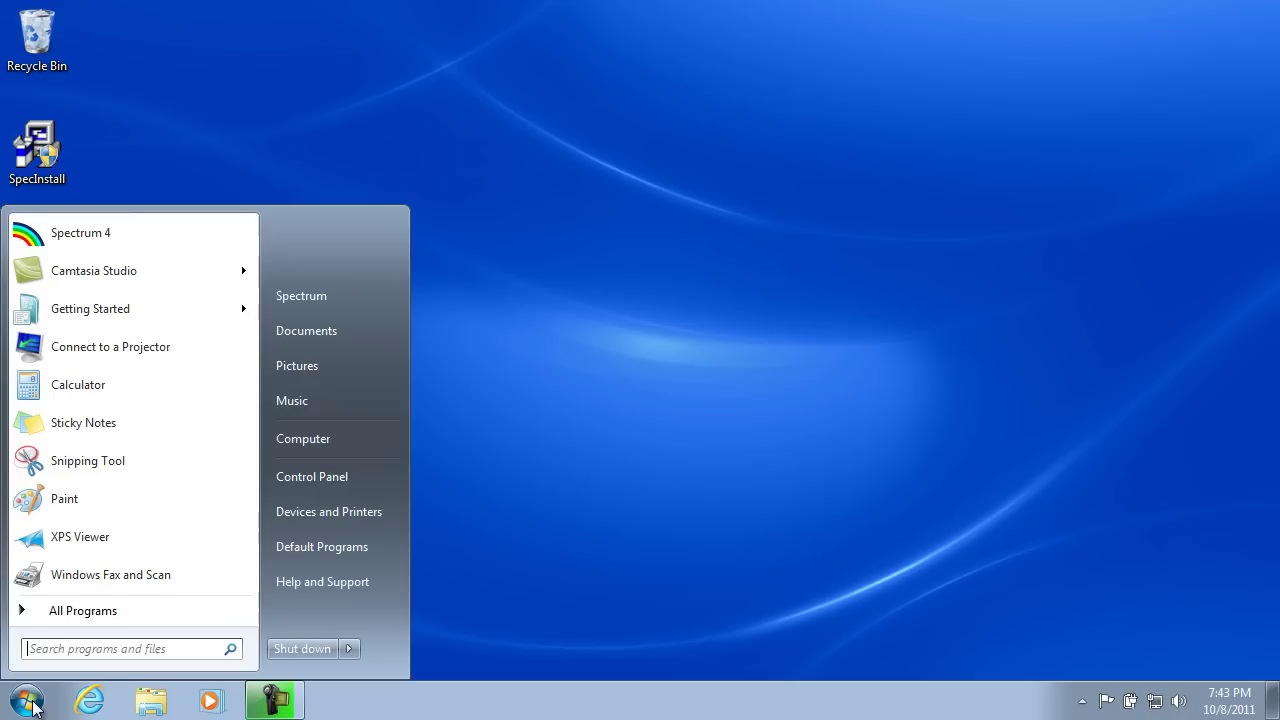
click(65, 238)
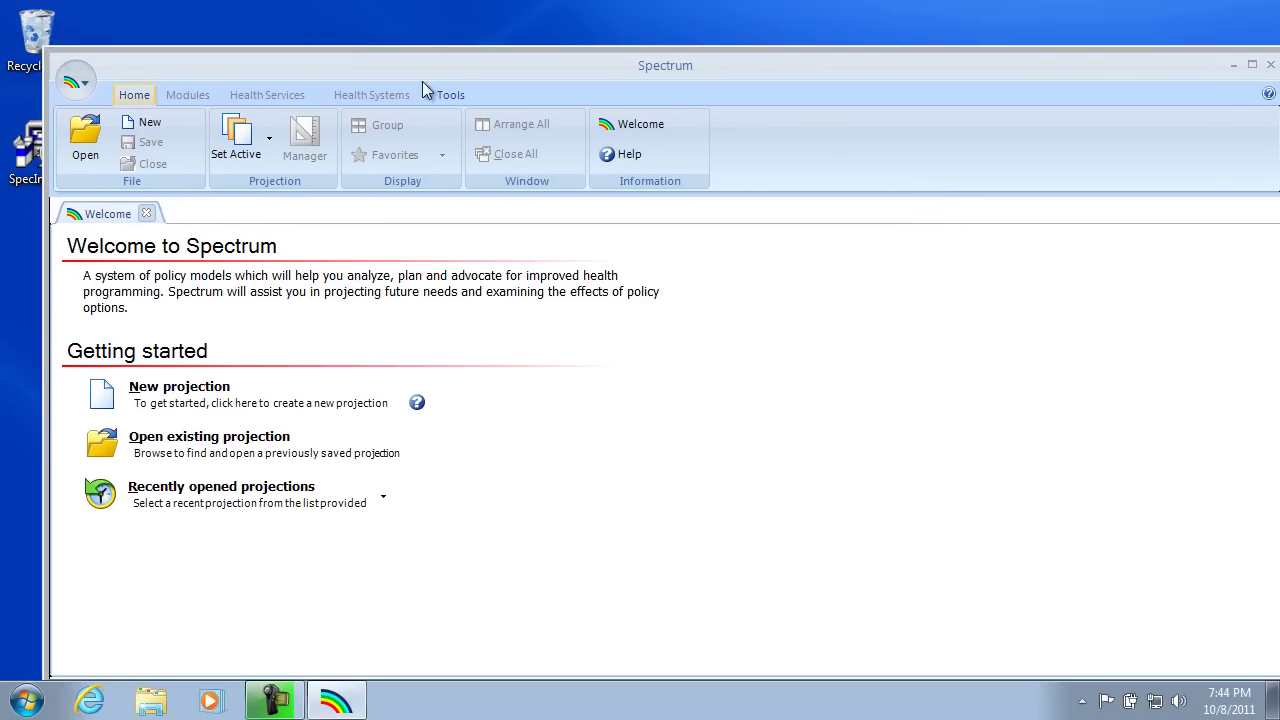
drag(505, 67, 486, 39)
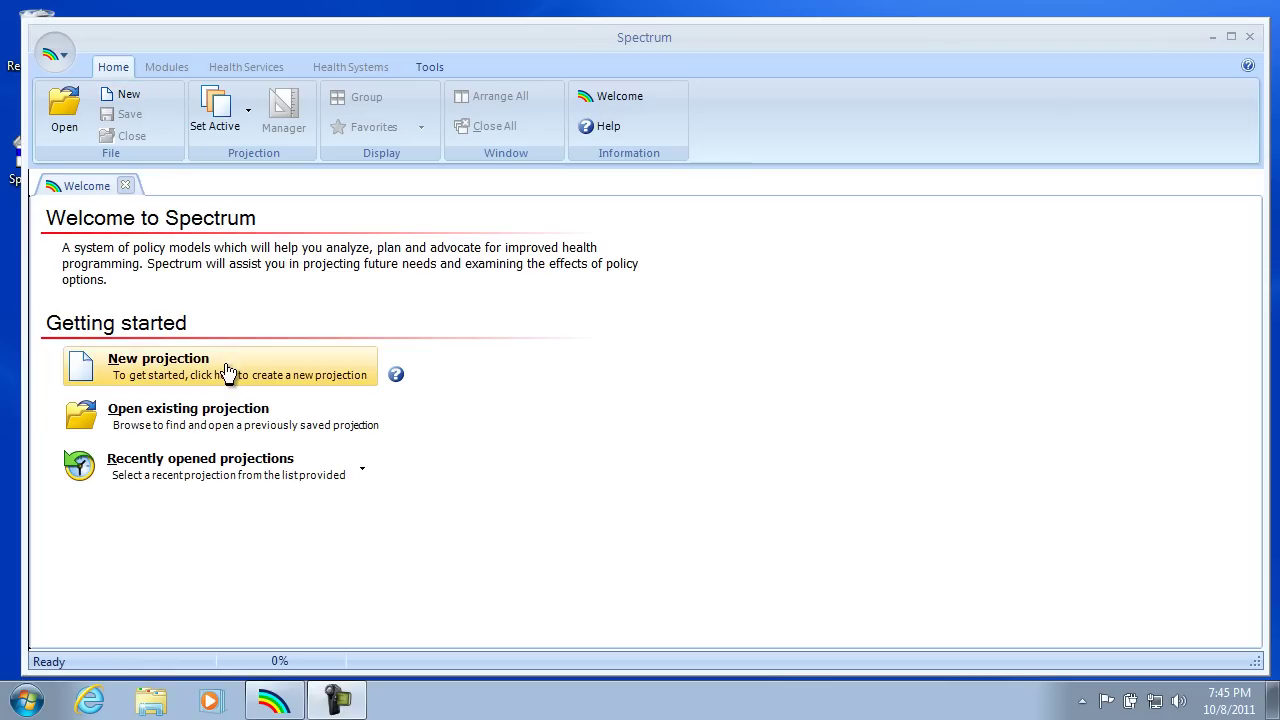
Start a new projection and set its file name to GhanaBase in the Spectrum DATA folder.
click(195, 370)
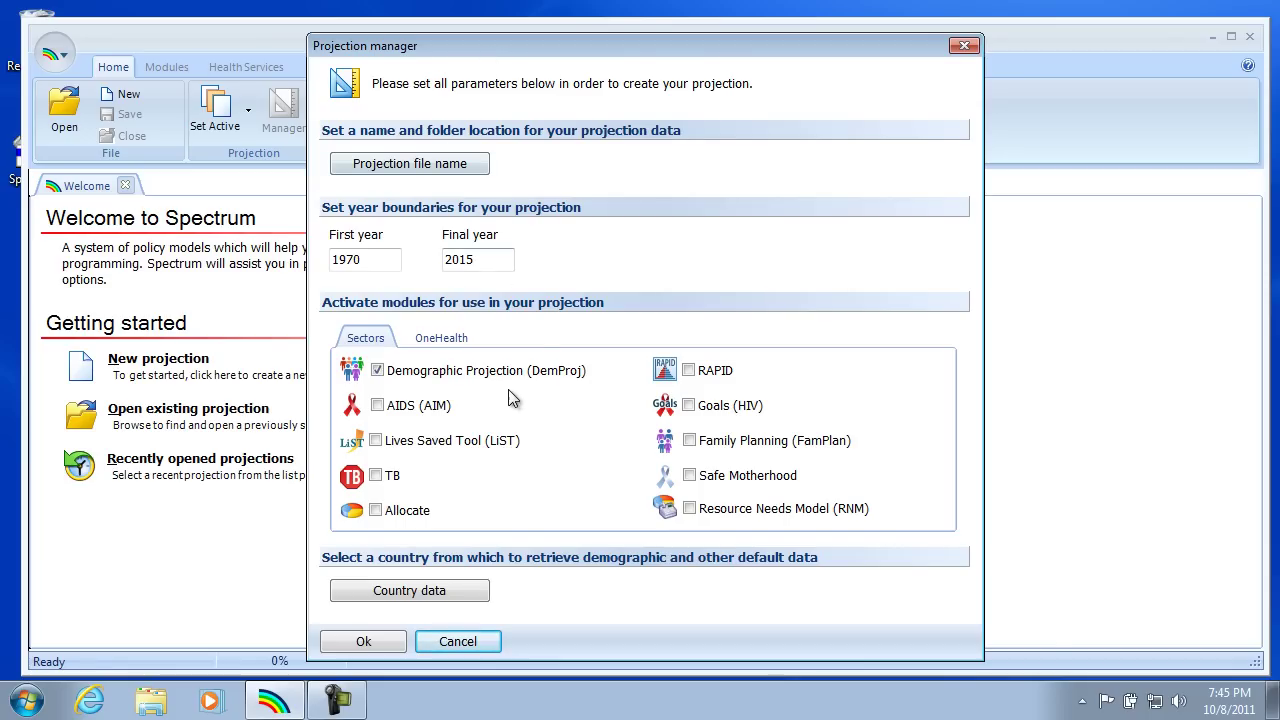
mouse_move(510, 378)
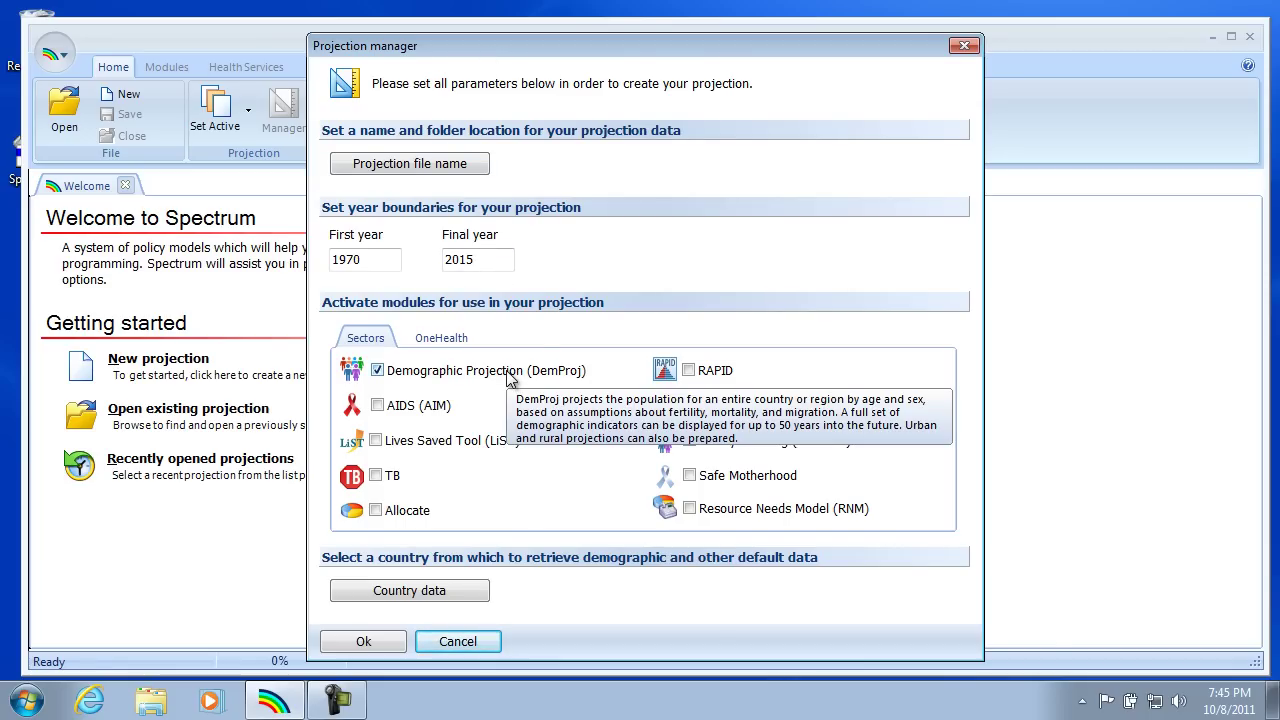
click(436, 170)
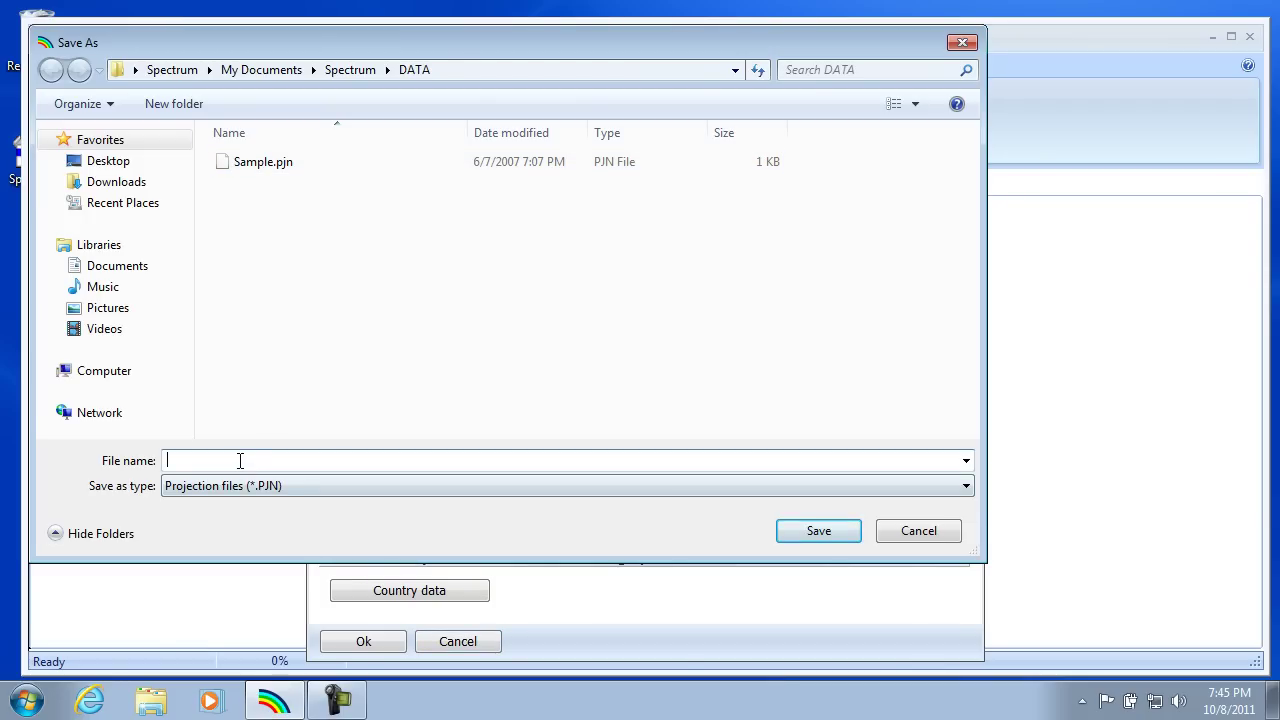
text(ghanaBase)
key(Home)
key(Delete)
text(G)
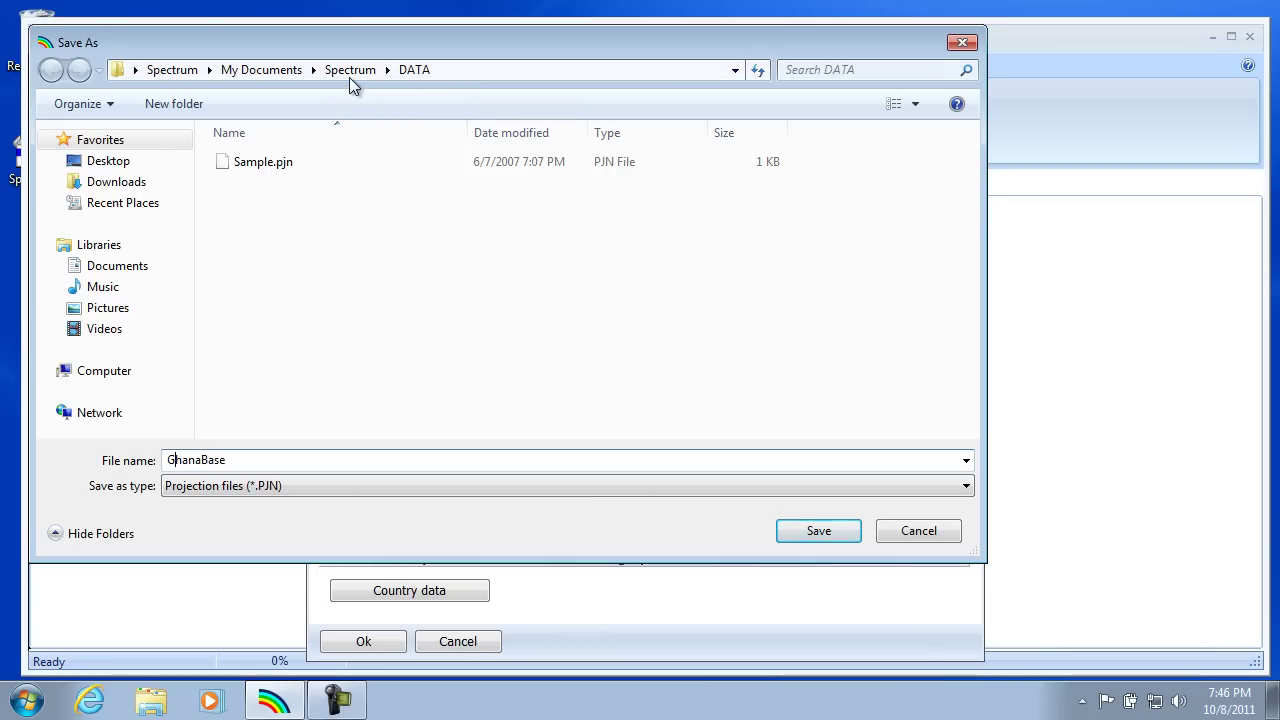
click(821, 532)
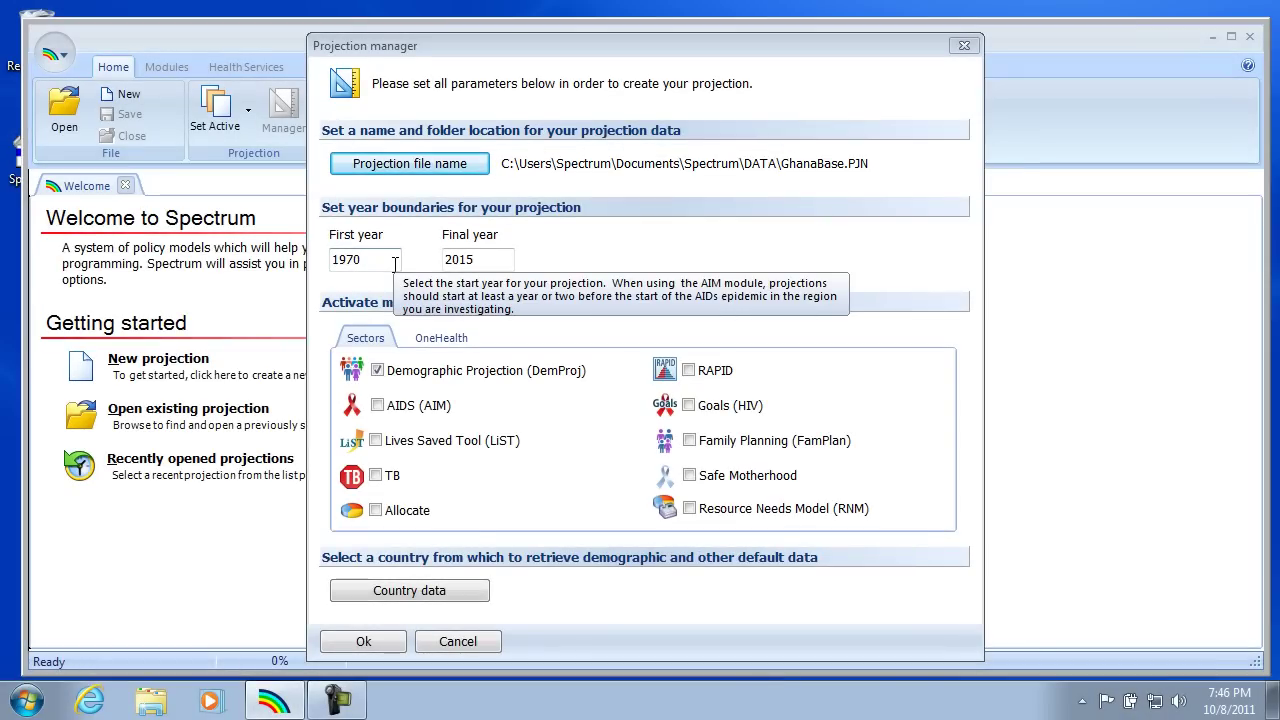
Set the projection's first year to 2008 and its final year to 2020.
click(376, 260)
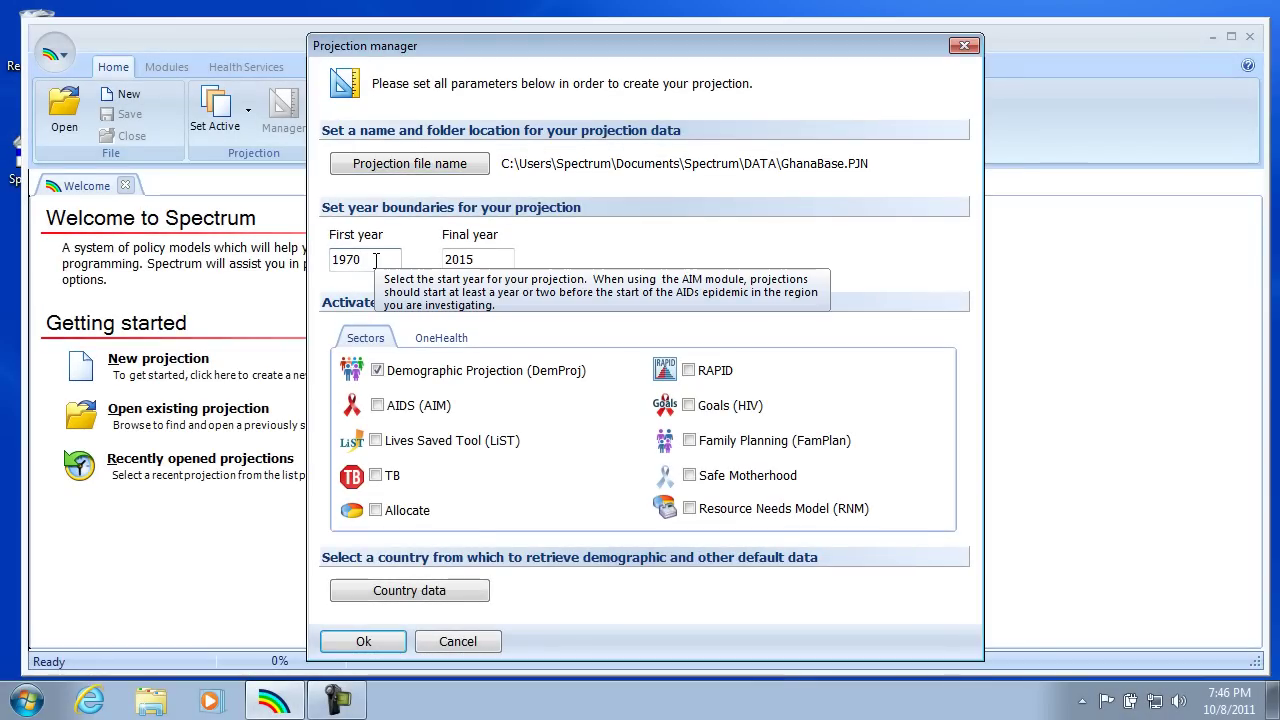
key(BackSpace)
key(BackSpace)
key(BackSpace)
key(BackSpace)
text(2008)
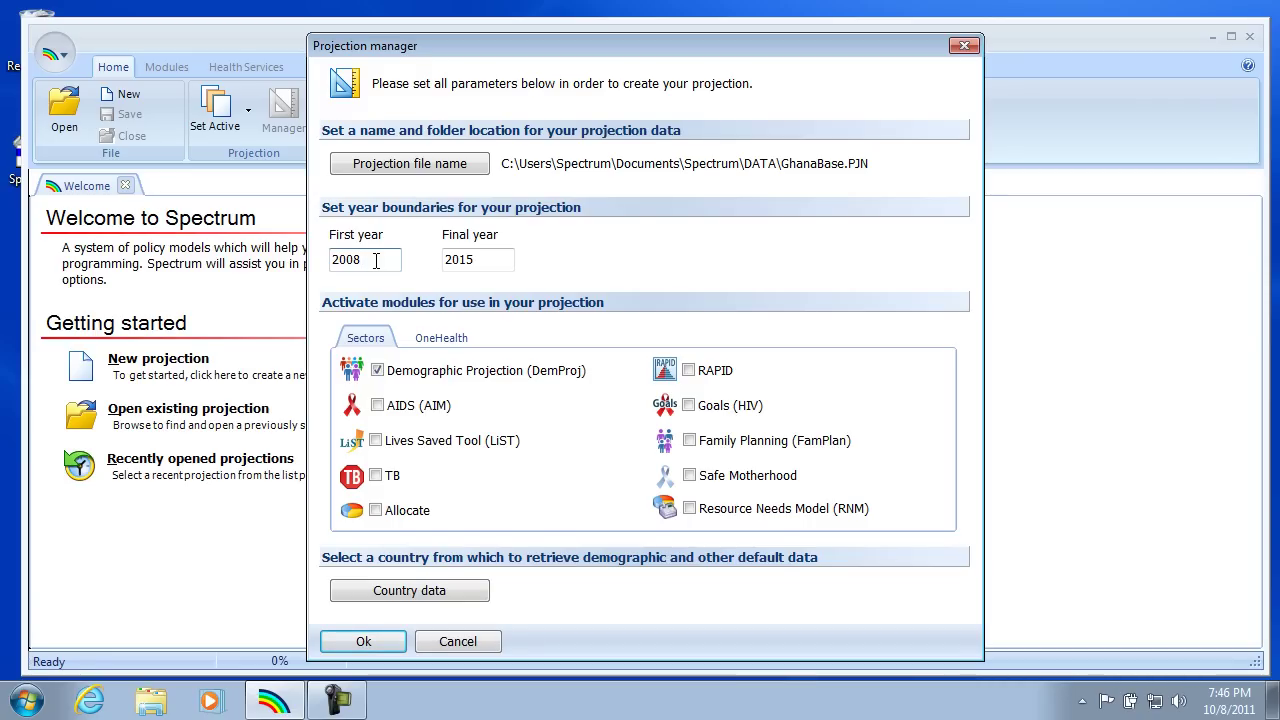
click(489, 259)
key(BackSpace)
key(BackSpace)
text(20)
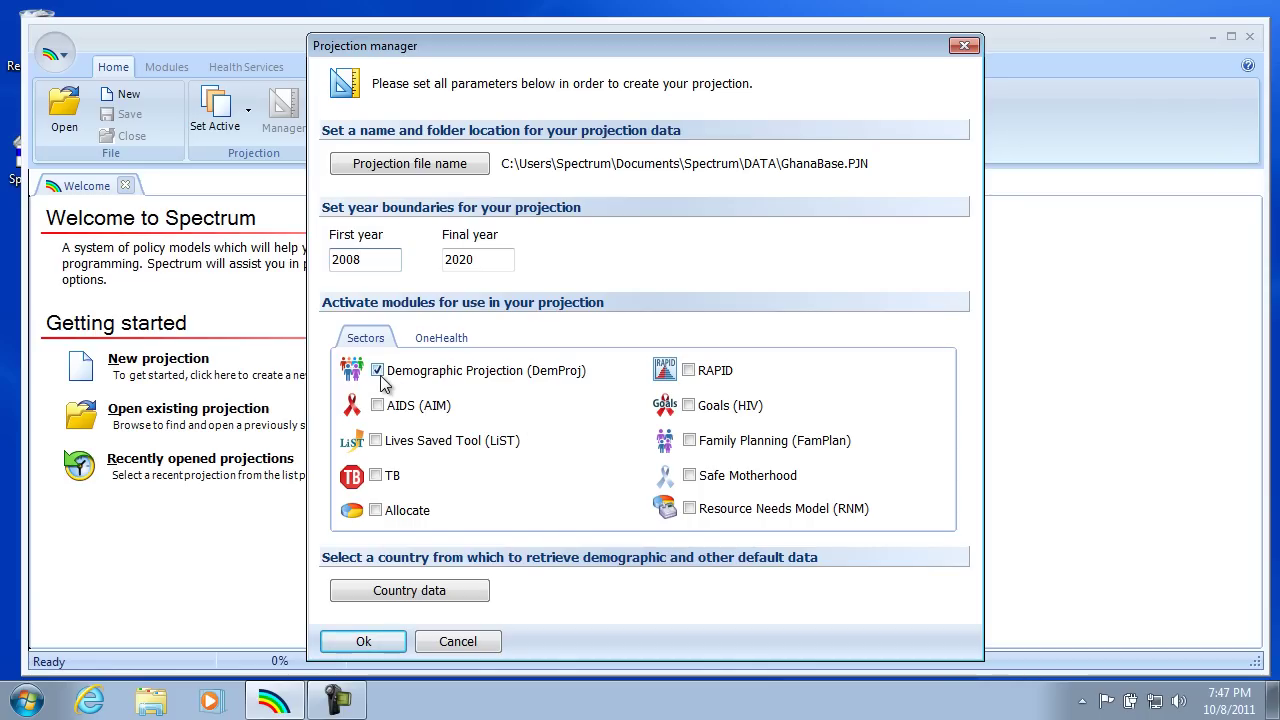
Choose Ghana as the country supplying the default demographic data and create the projection.
mouse_move(384, 384)
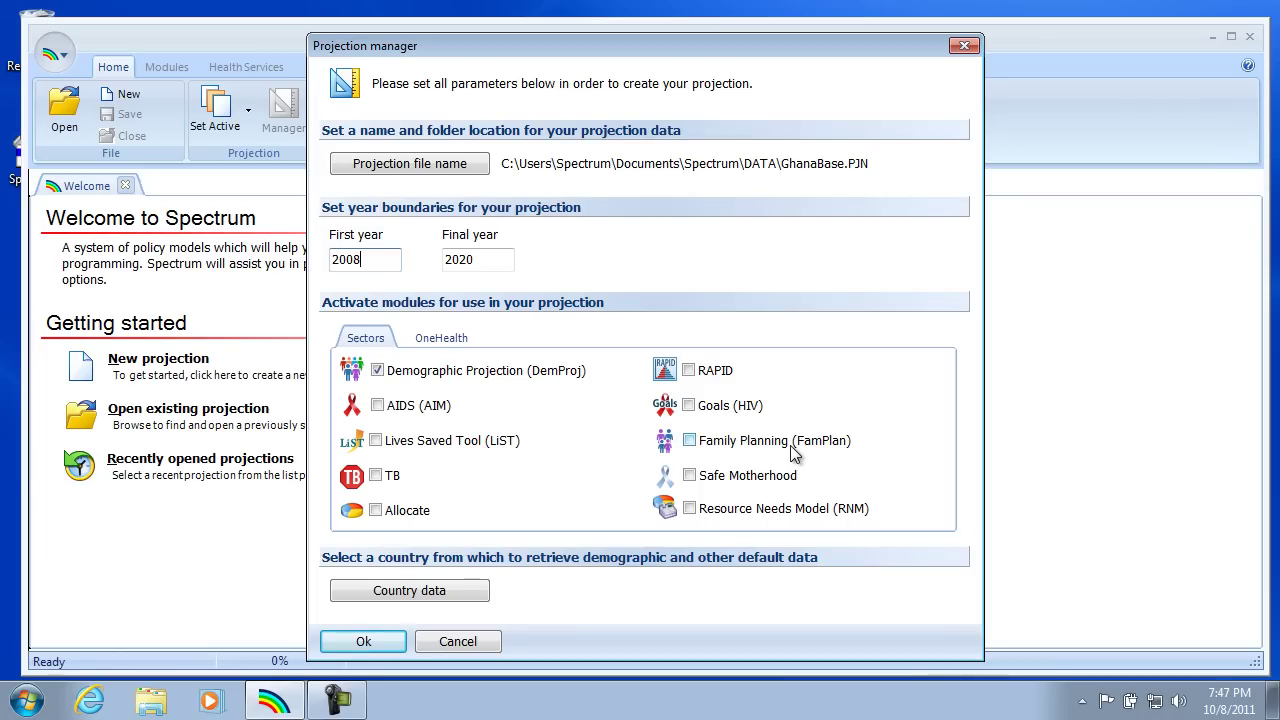
mouse_move(788, 443)
mouse_move(428, 410)
click(417, 591)
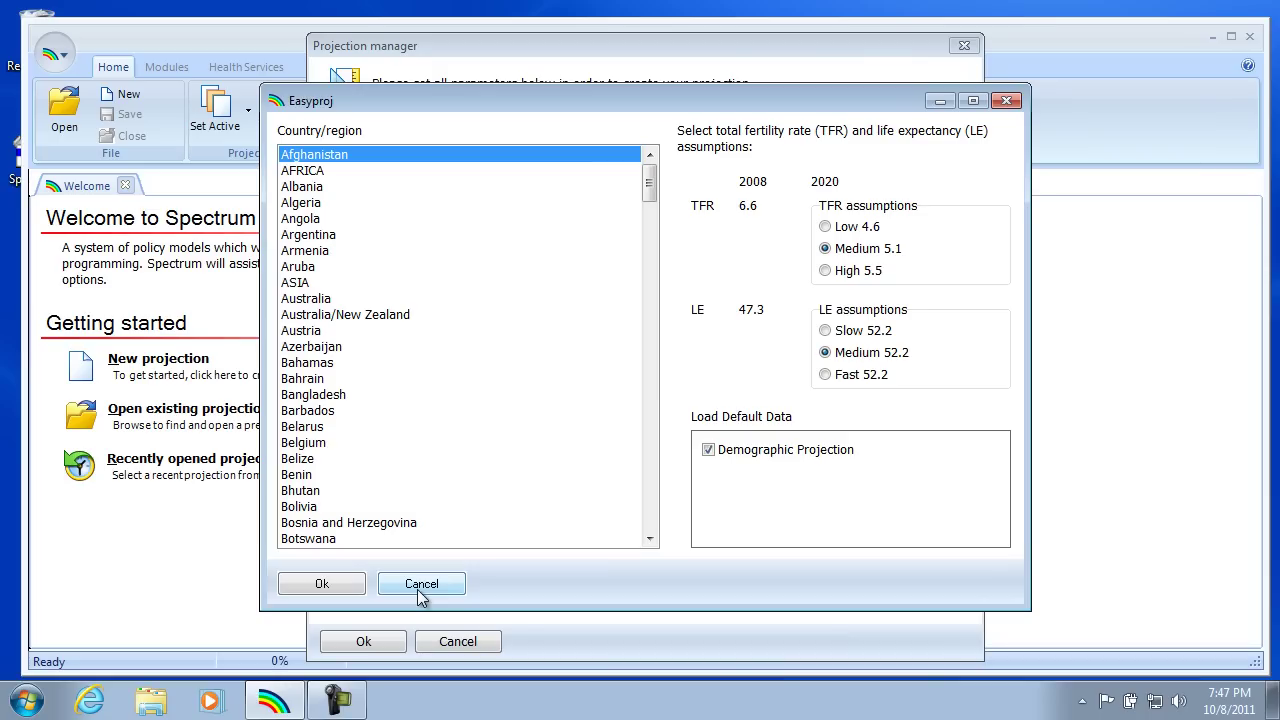
click(313, 383)
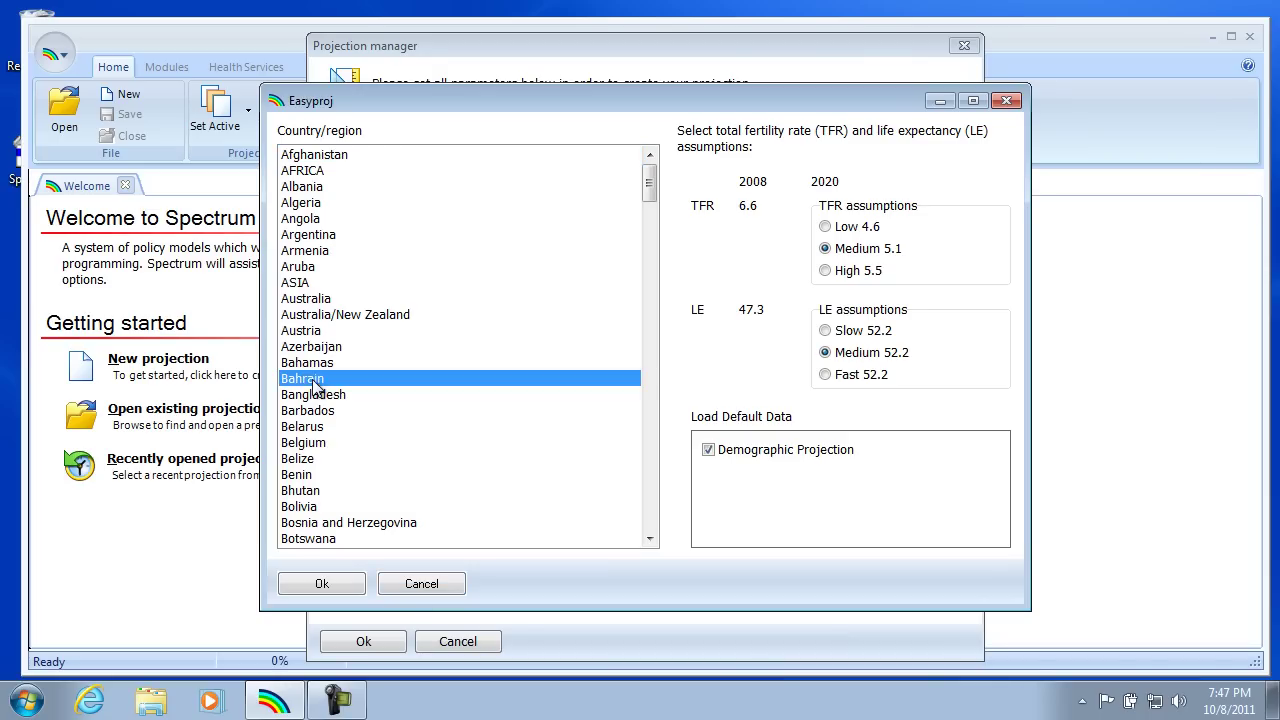
scroll(322, 405, down, 10)
scroll(328, 414, down, 6)
scroll(330, 420, down, 4)
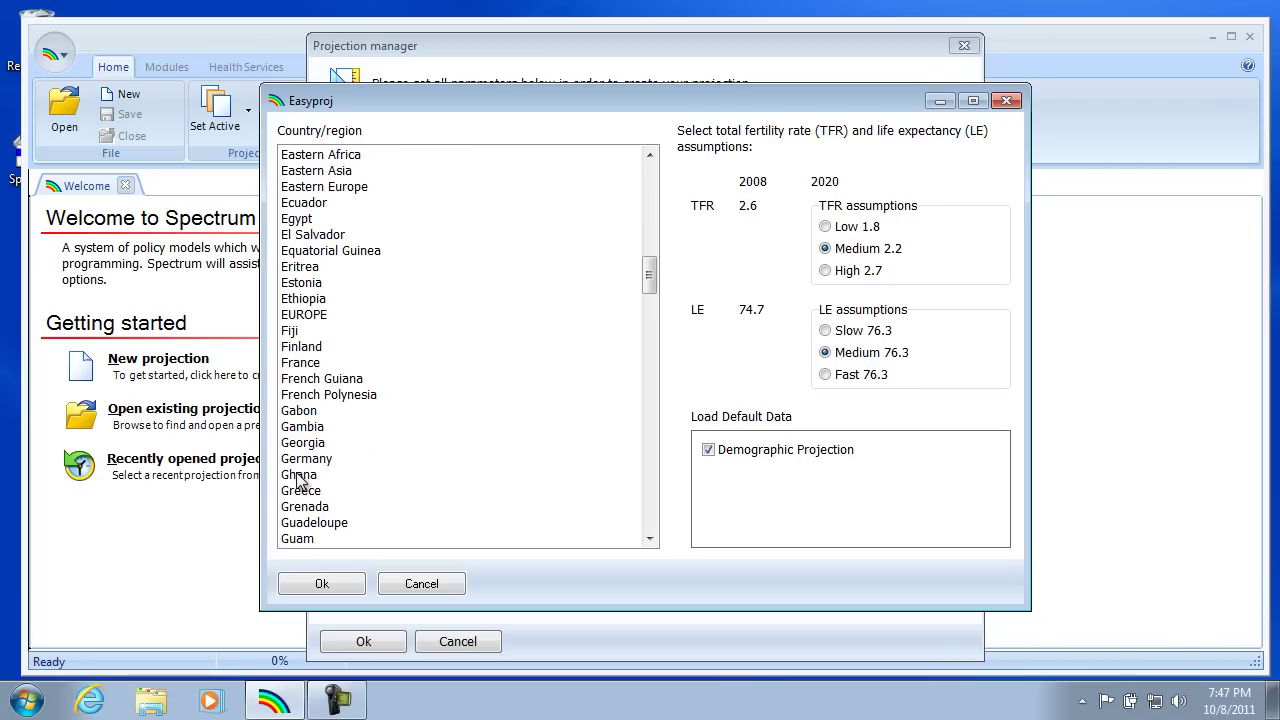
click(300, 478)
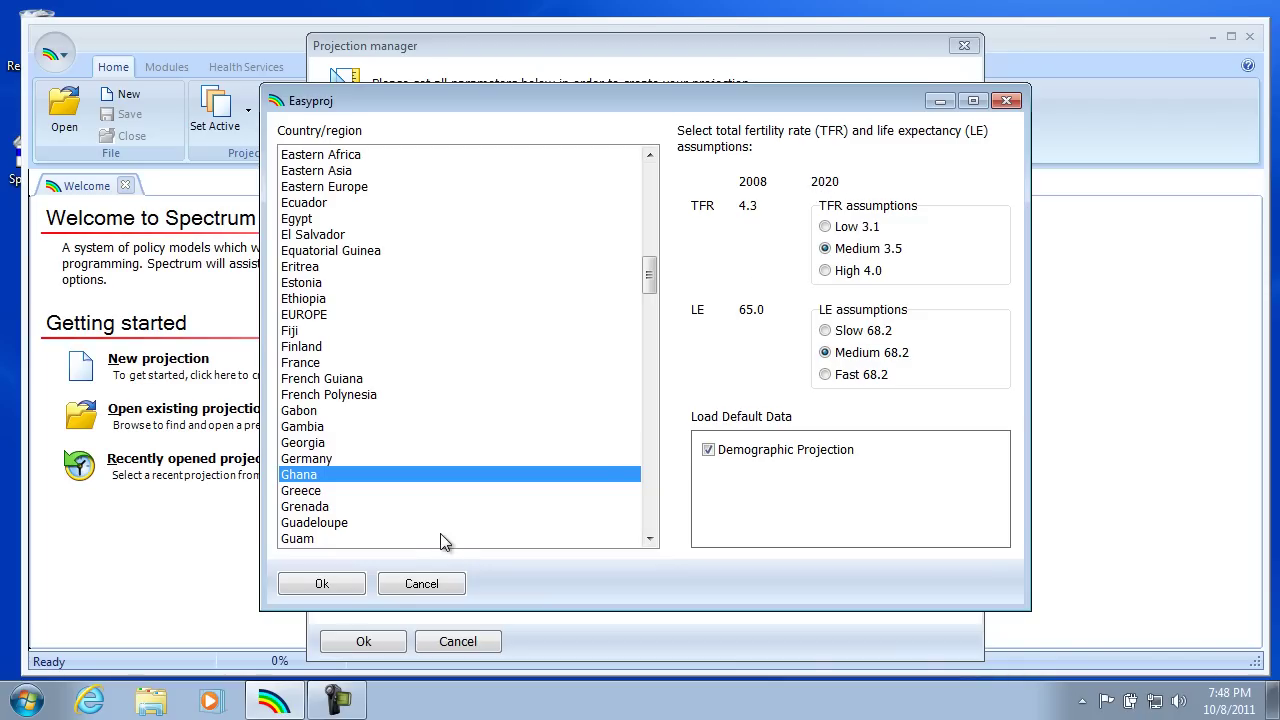
click(318, 459)
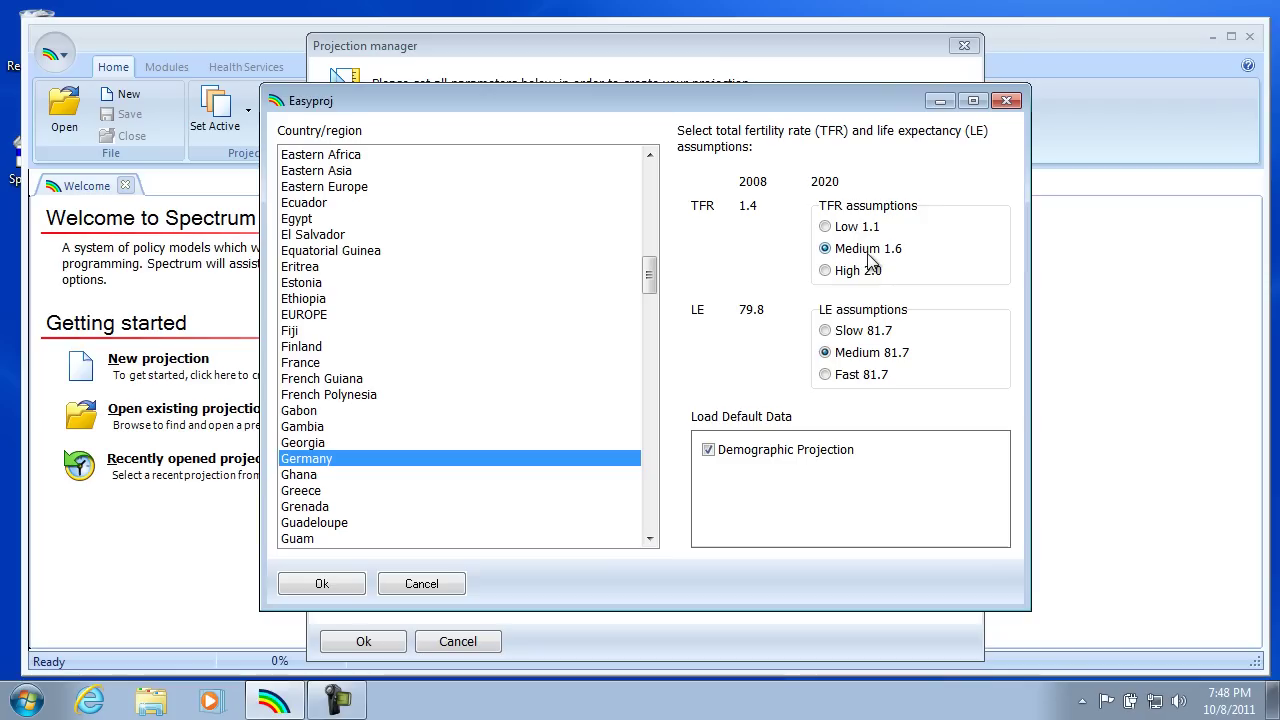
click(304, 476)
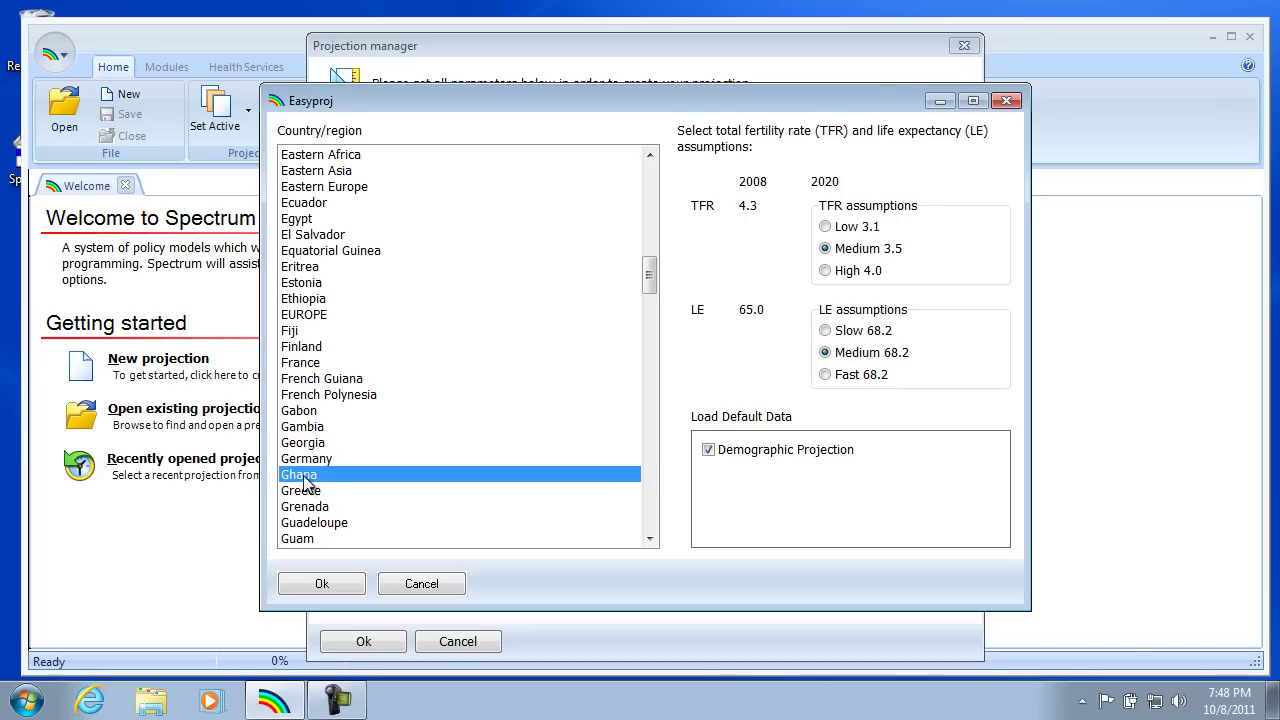
click(347, 585)
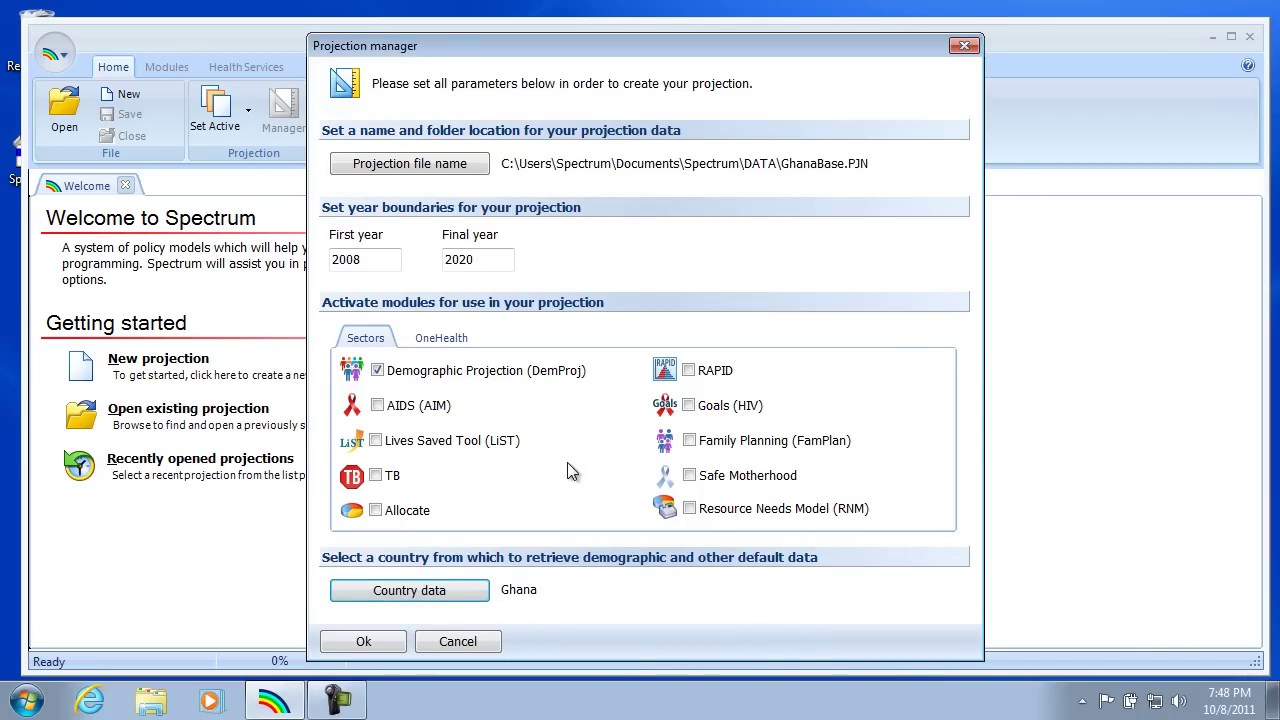
mouse_move(590, 210)
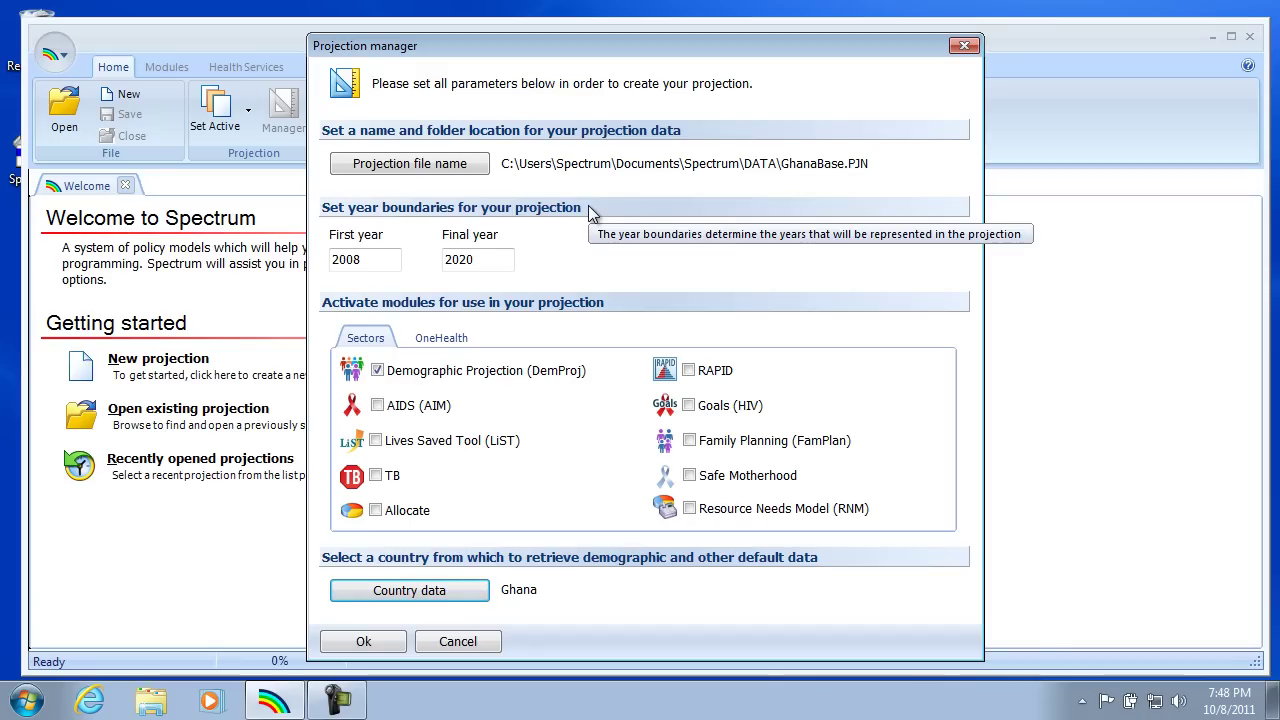
click(380, 648)
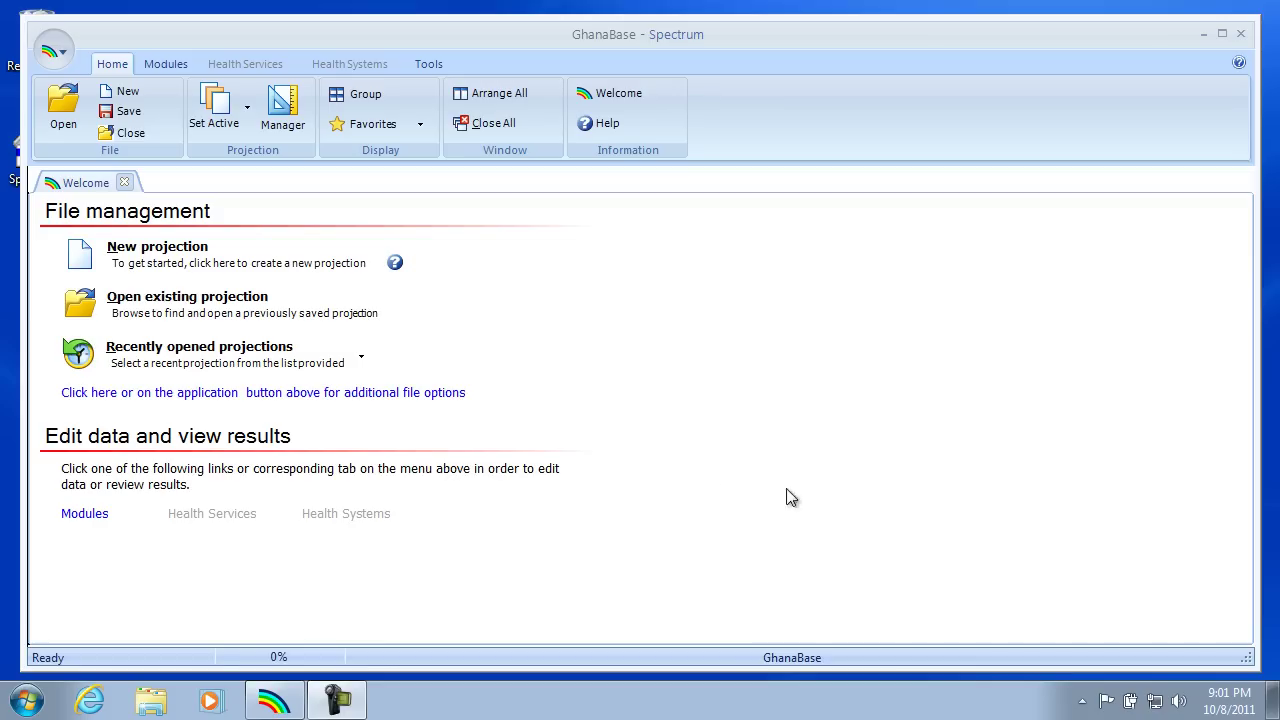
Open the DemProj module and review its result categories and projection parameters, leaving the parameters unchanged.
click(172, 62)
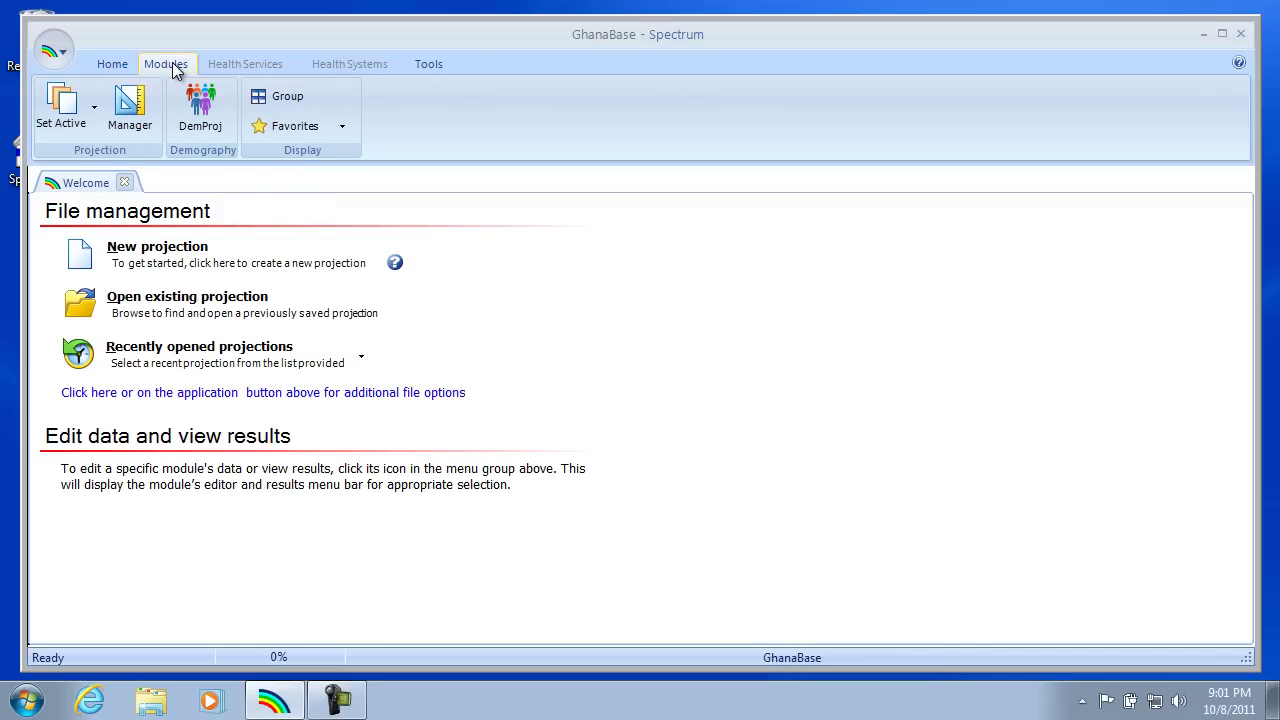
click(205, 112)
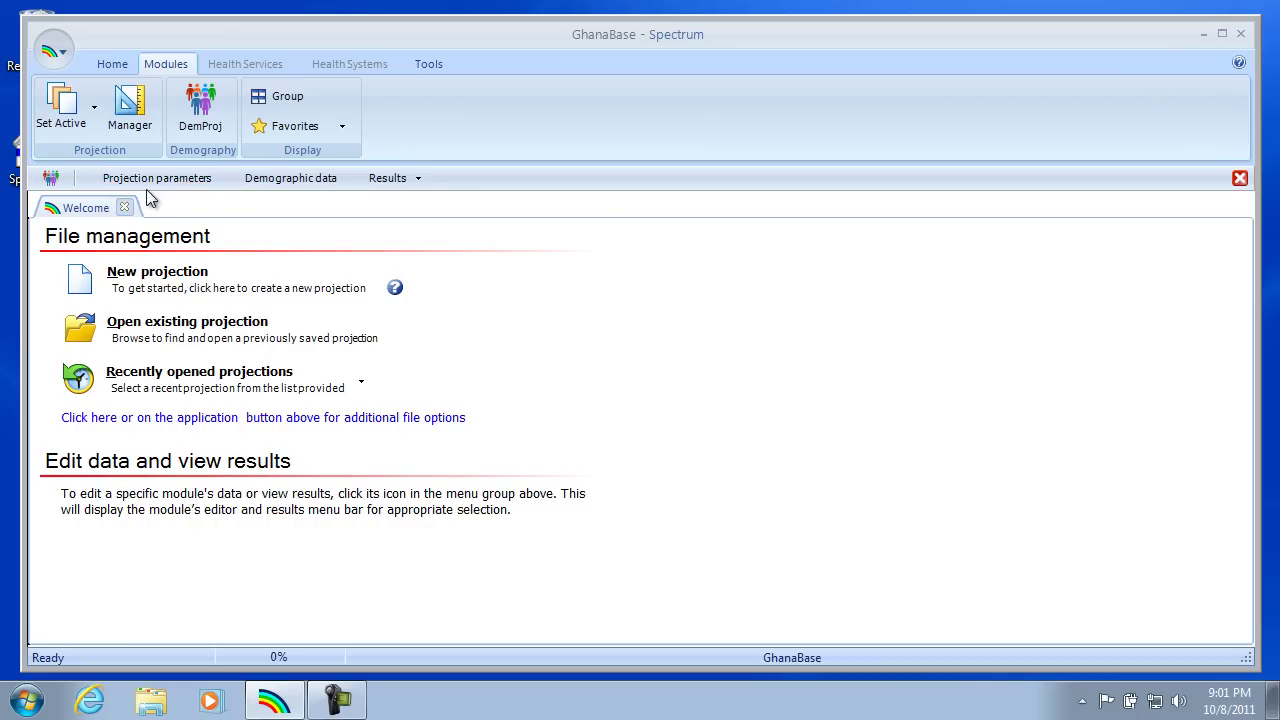
click(396, 186)
mouse_move(403, 222)
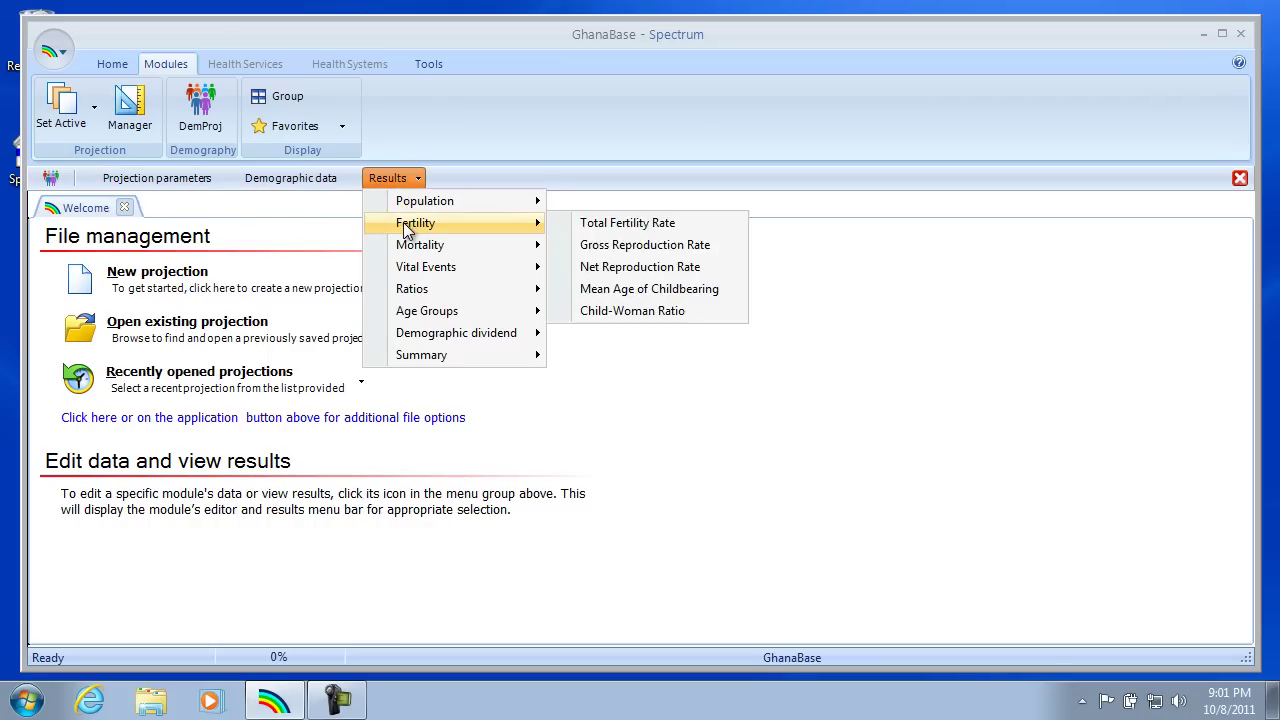
mouse_move(410, 245)
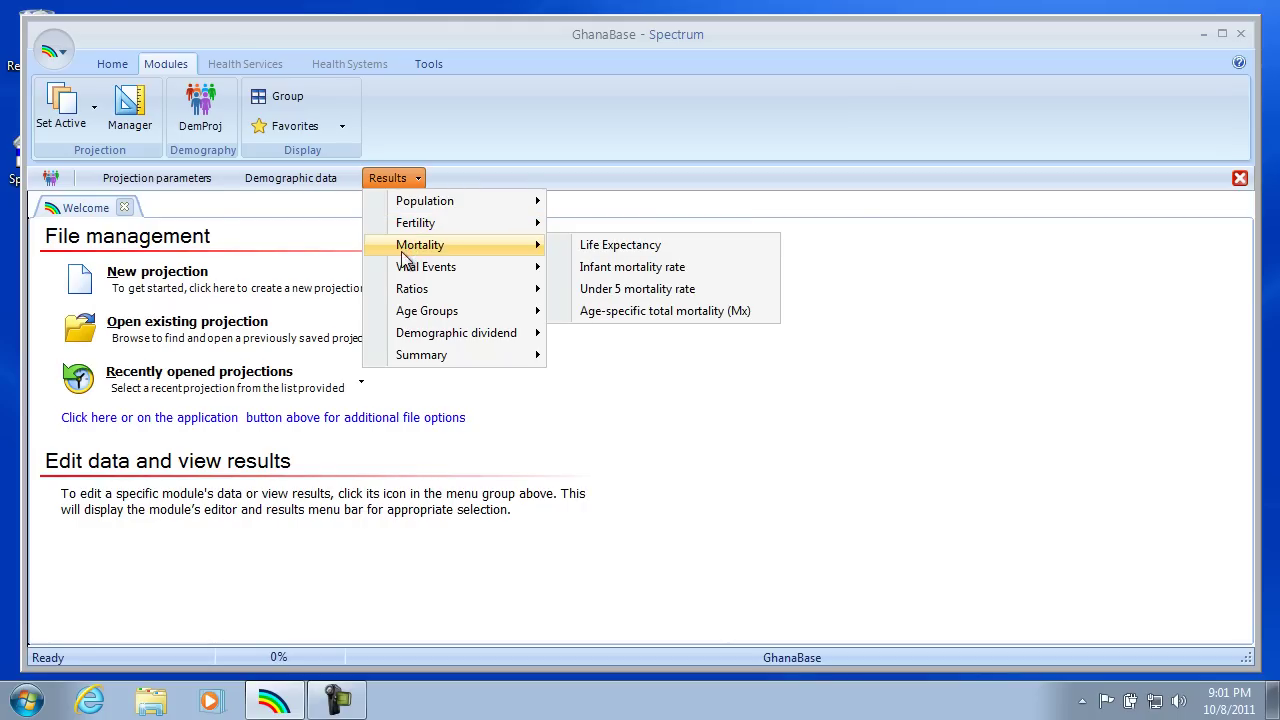
click(167, 178)
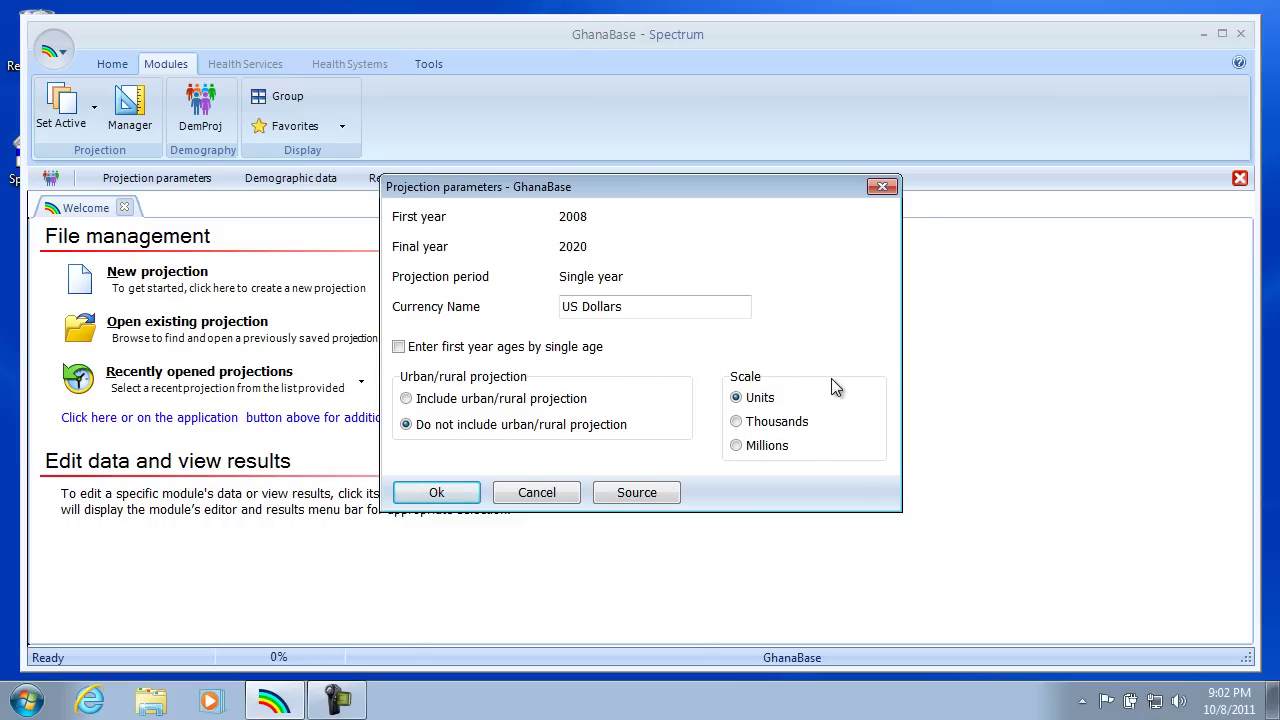
click(533, 494)
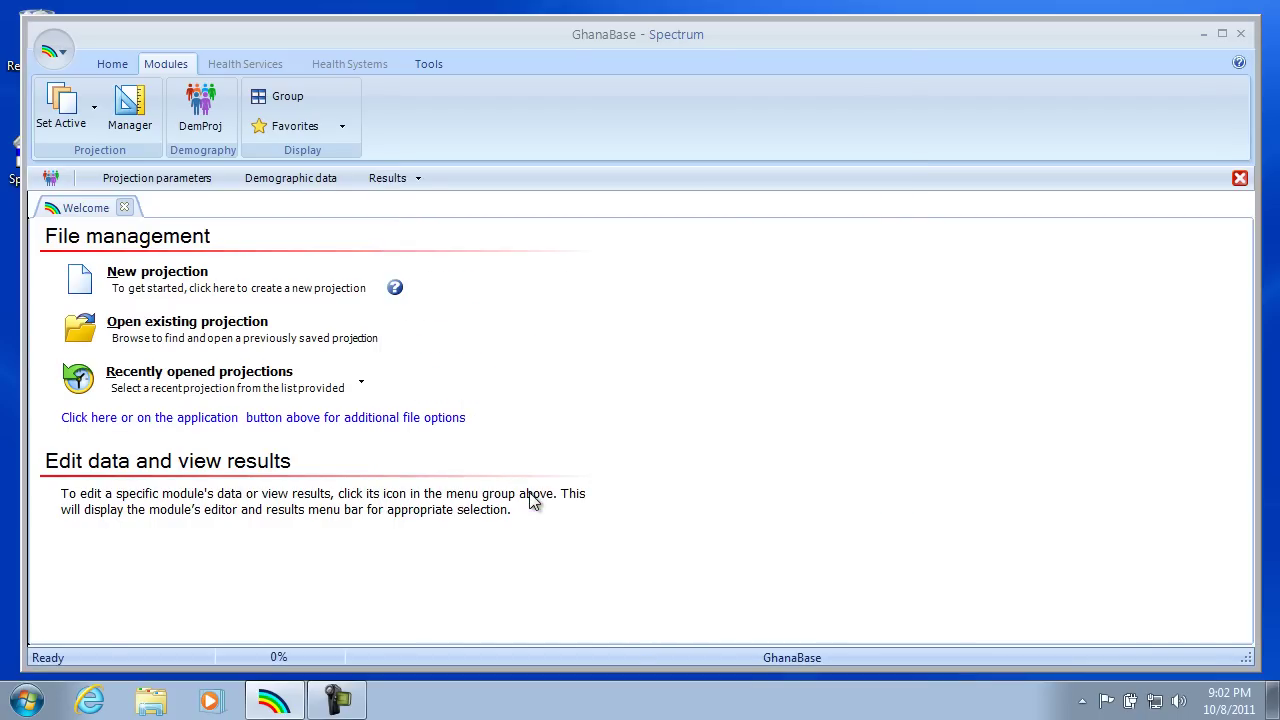
Review the projection's demographic data from first year population through fertility, sex ratio, life expectancy, model life table and international migration.
click(293, 188)
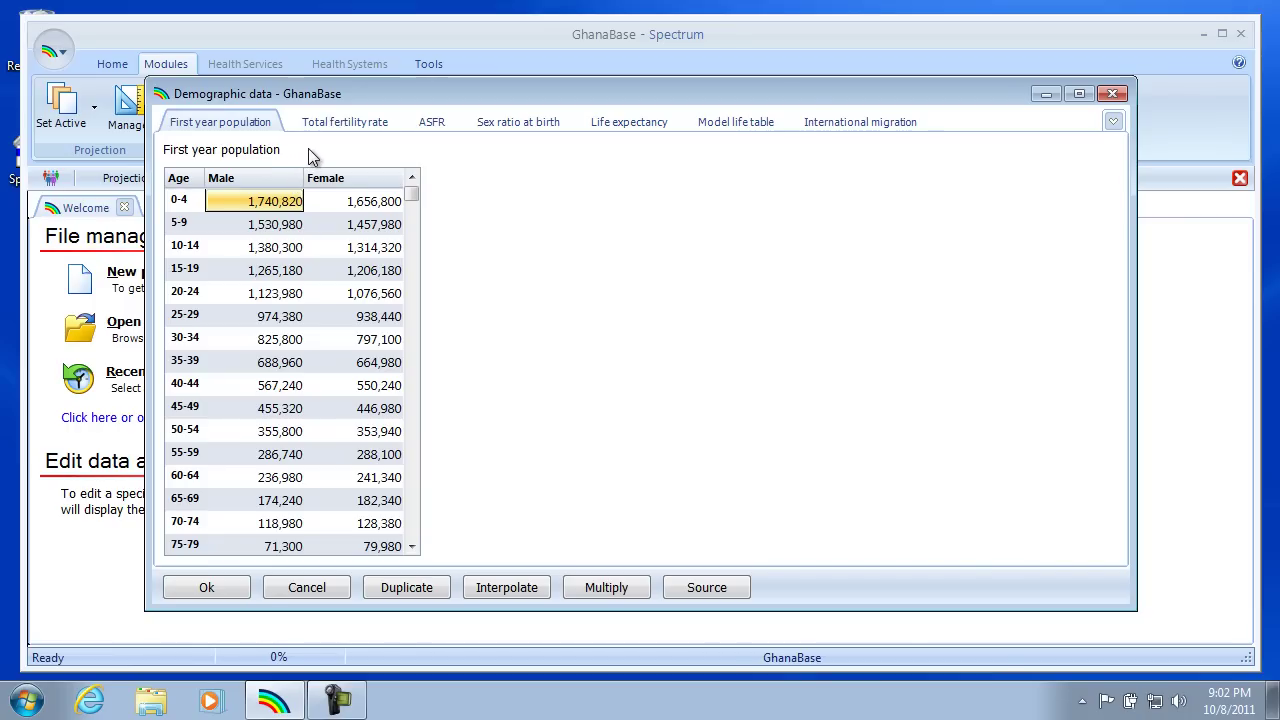
click(364, 122)
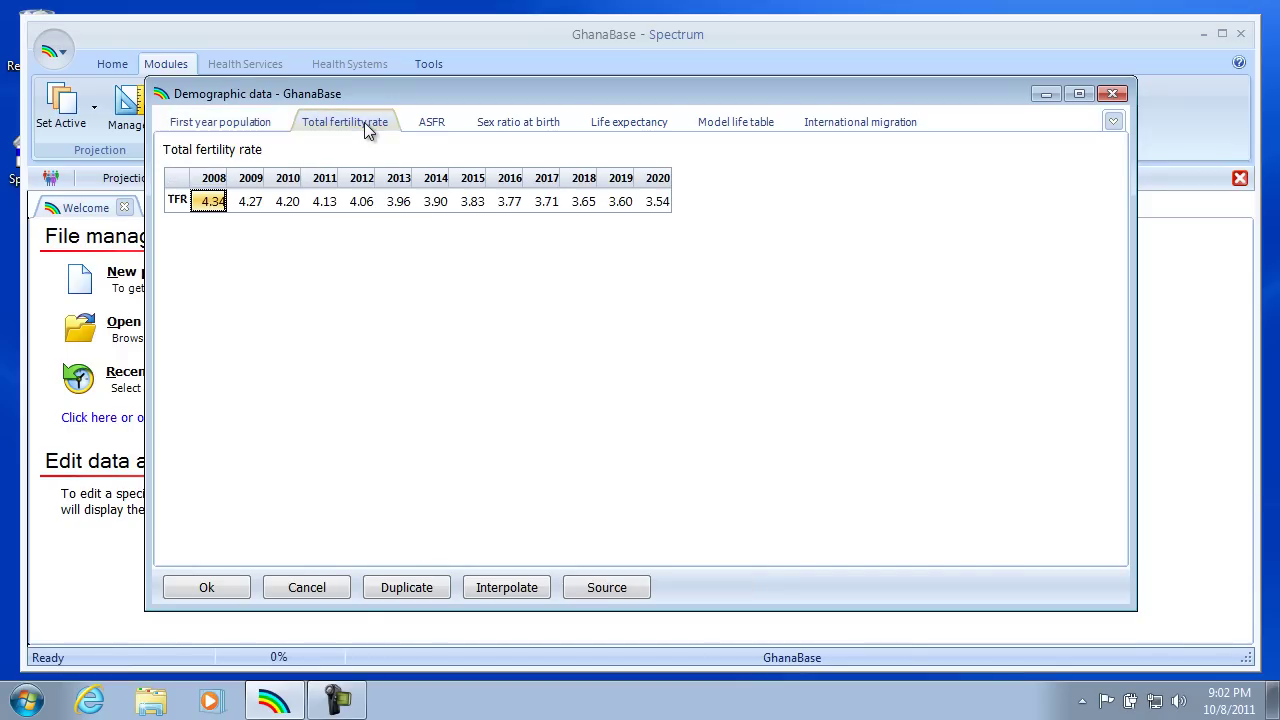
click(436, 125)
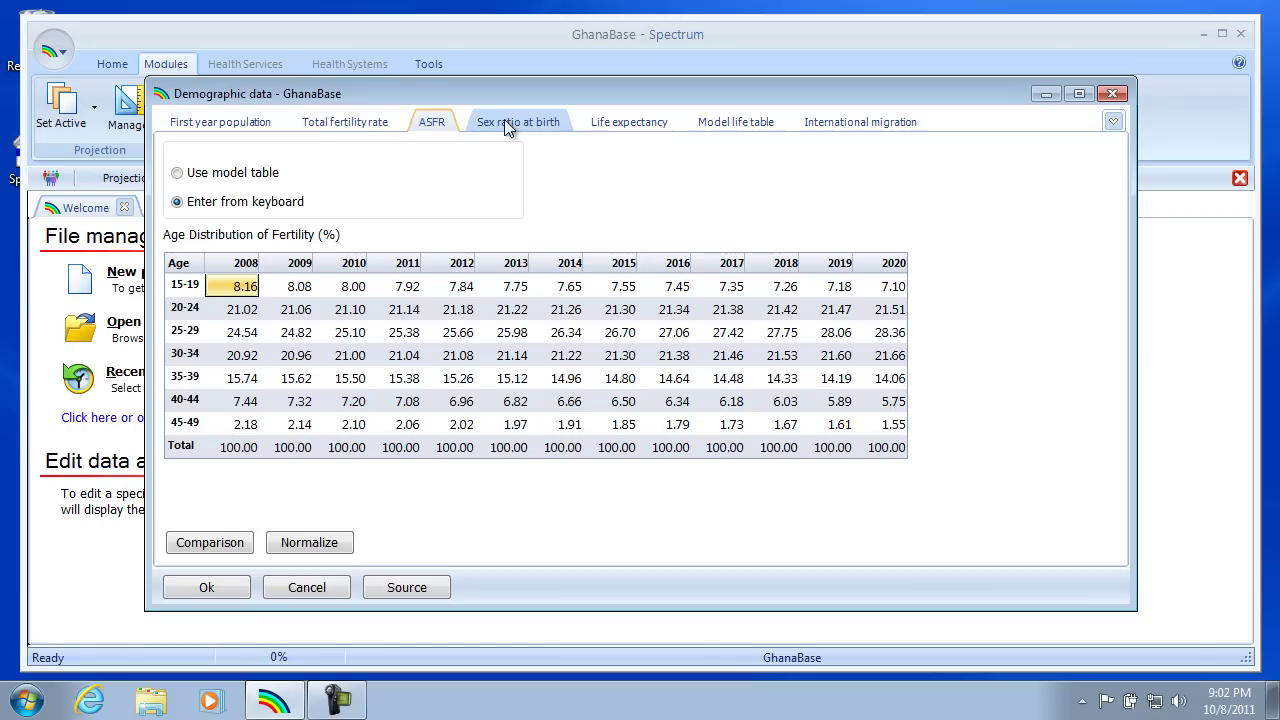
click(527, 121)
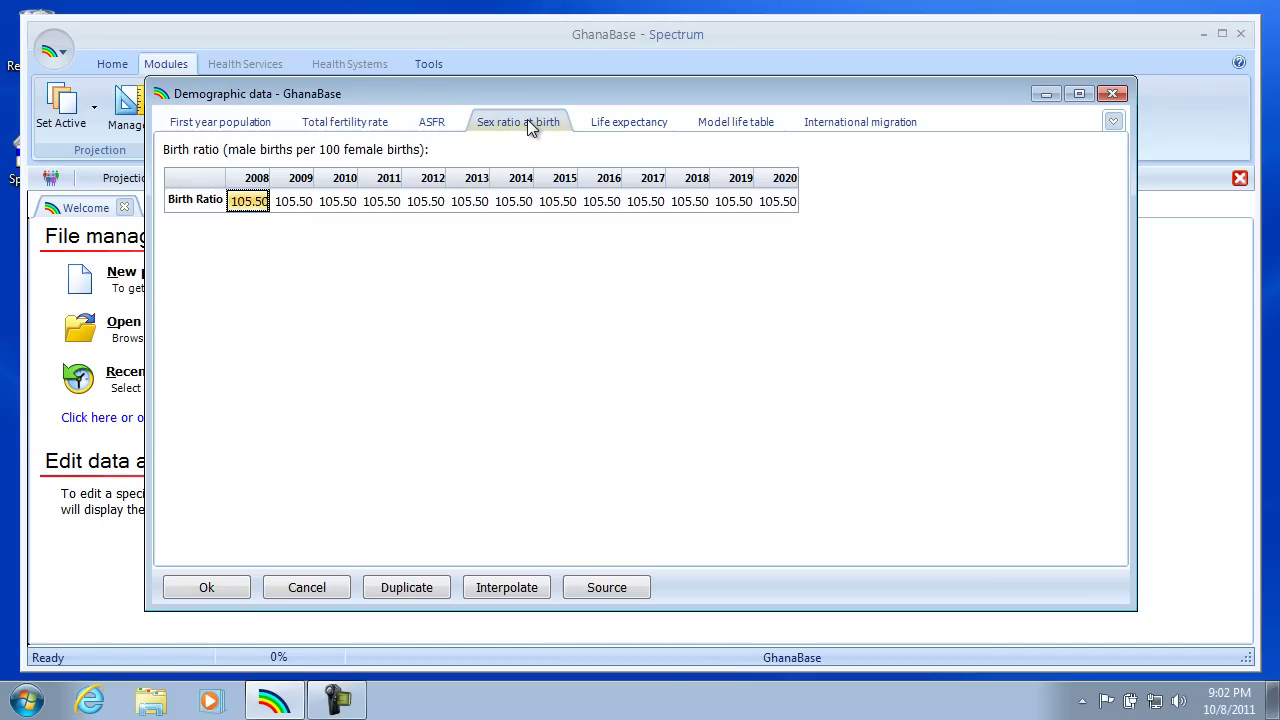
click(628, 124)
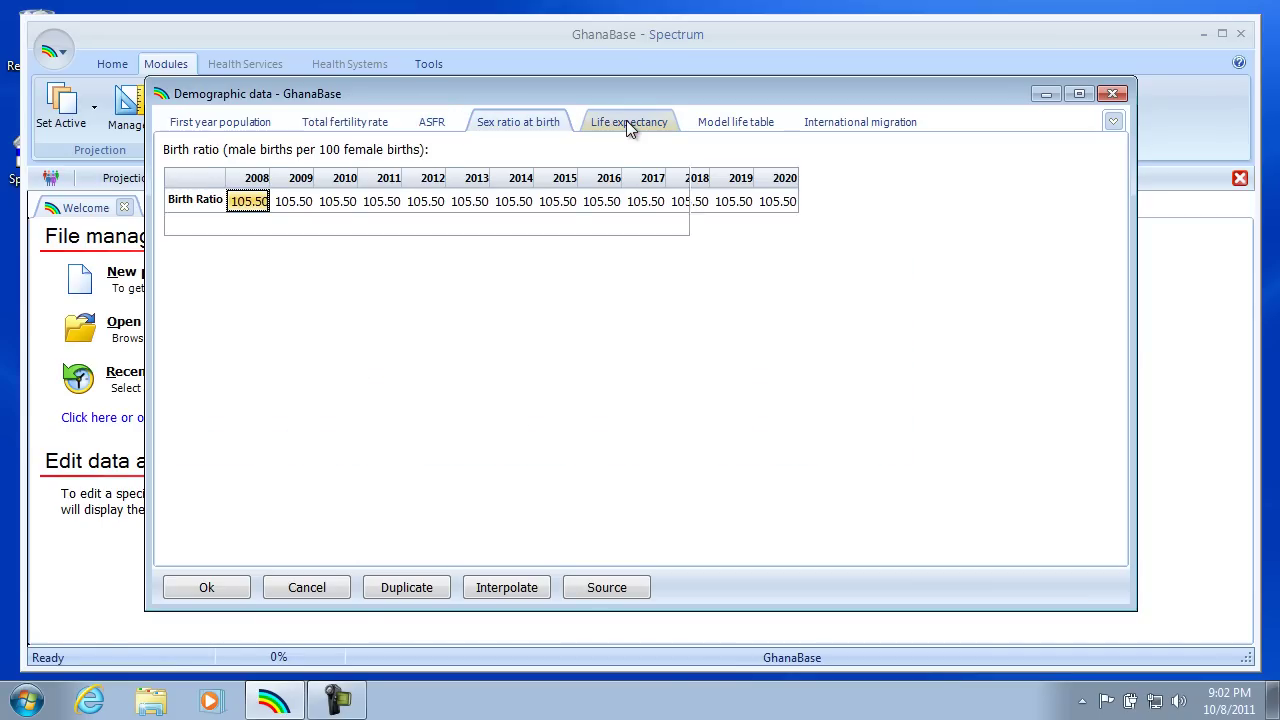
click(727, 118)
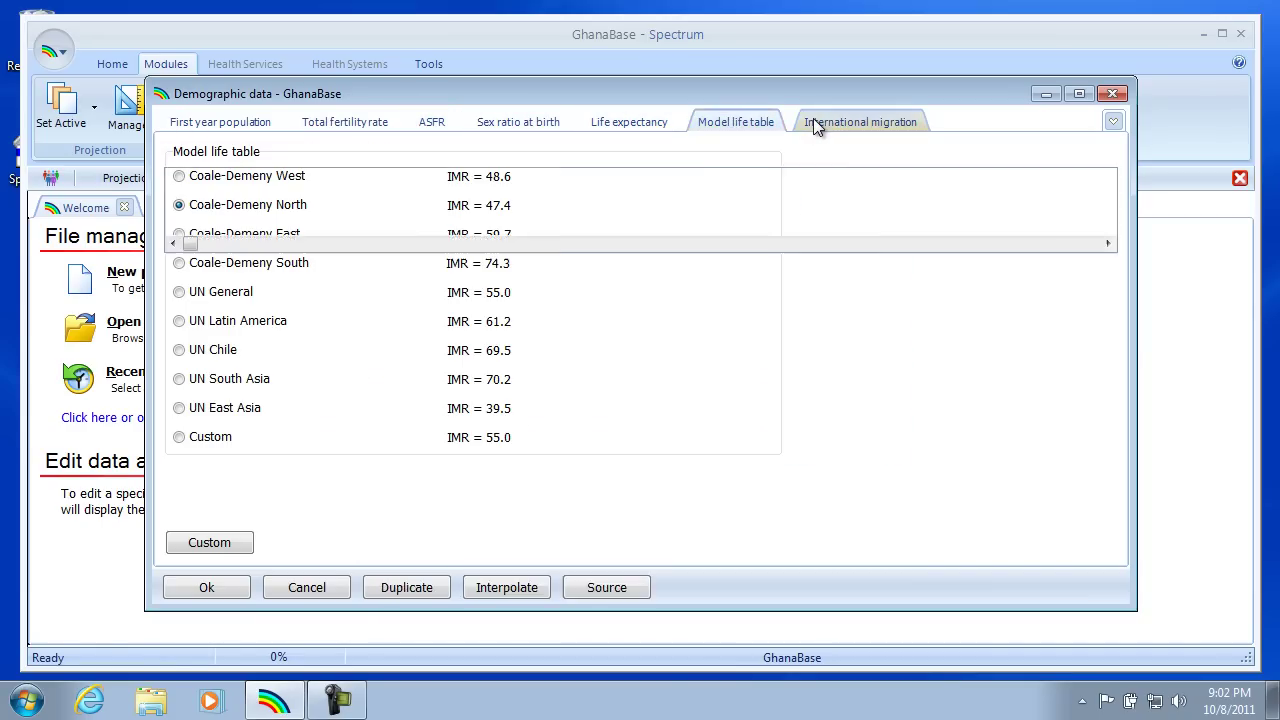
click(810, 118)
Return to the first year population data and display its source notes.
click(233, 126)
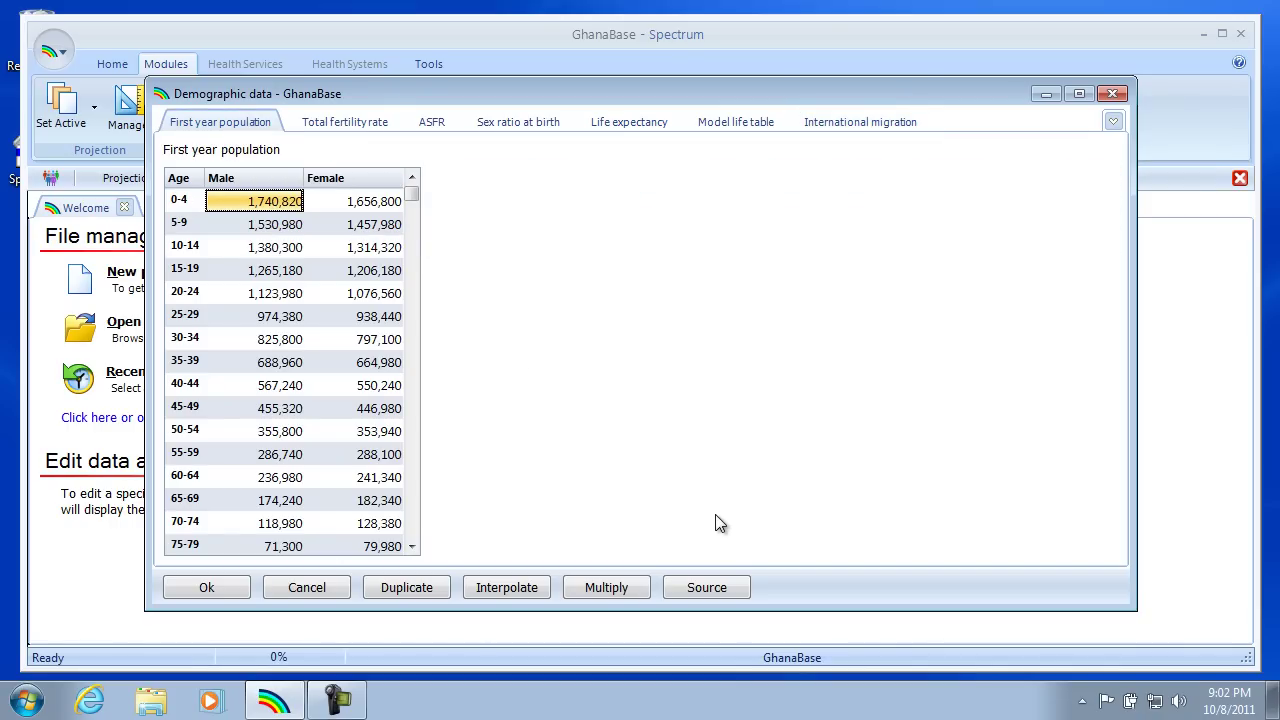
click(718, 587)
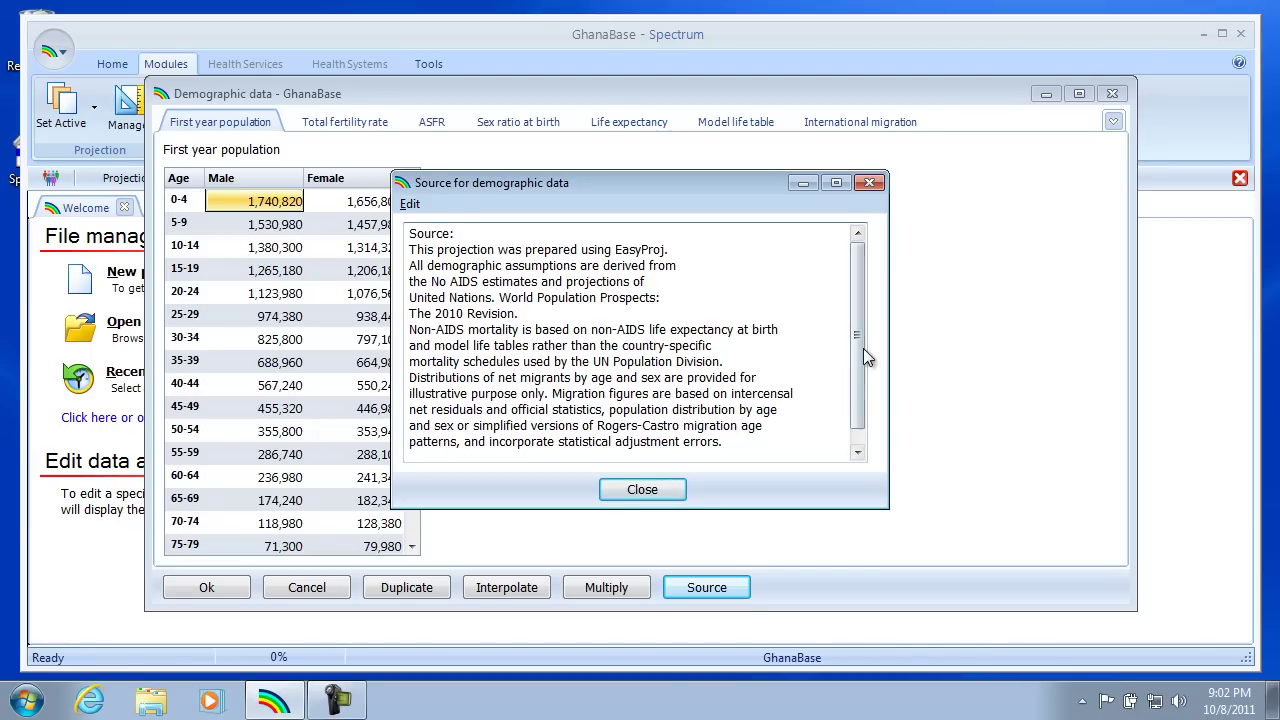
Read the demographic data source notes to the end, and close the notes and the demographic data editor without changes.
scroll(856, 316, down, 1)
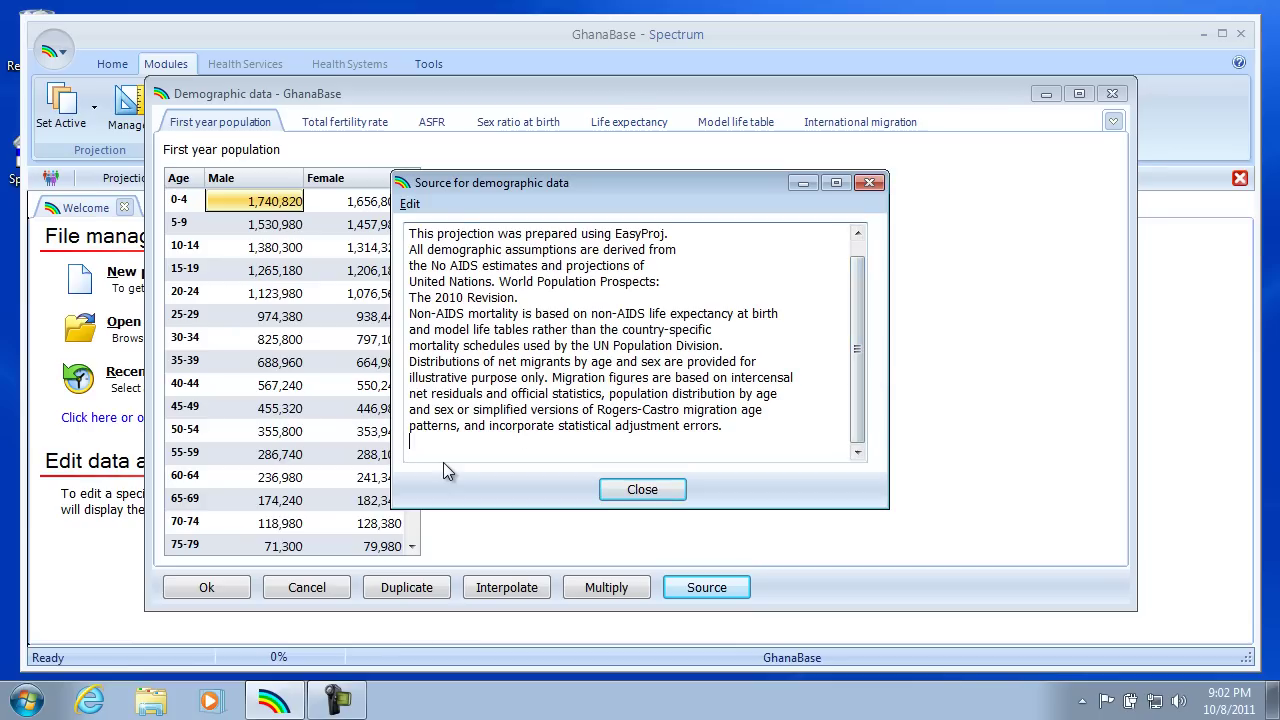
click(662, 492)
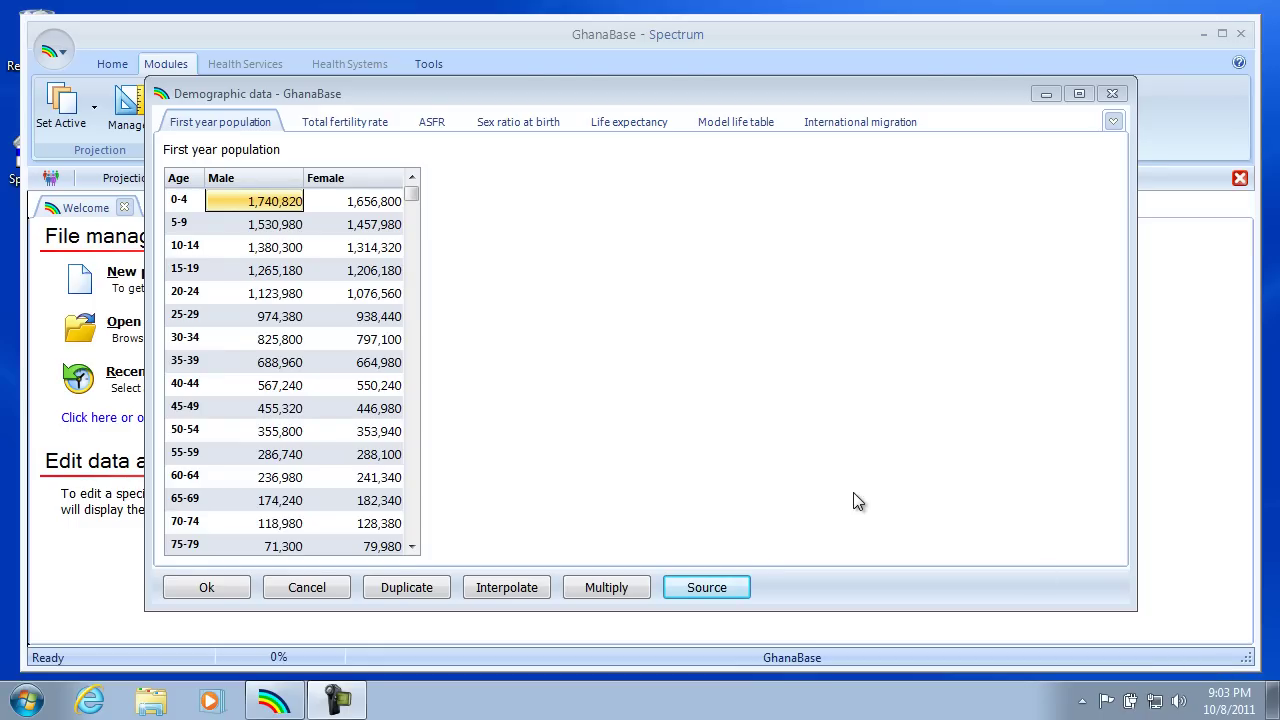
click(313, 590)
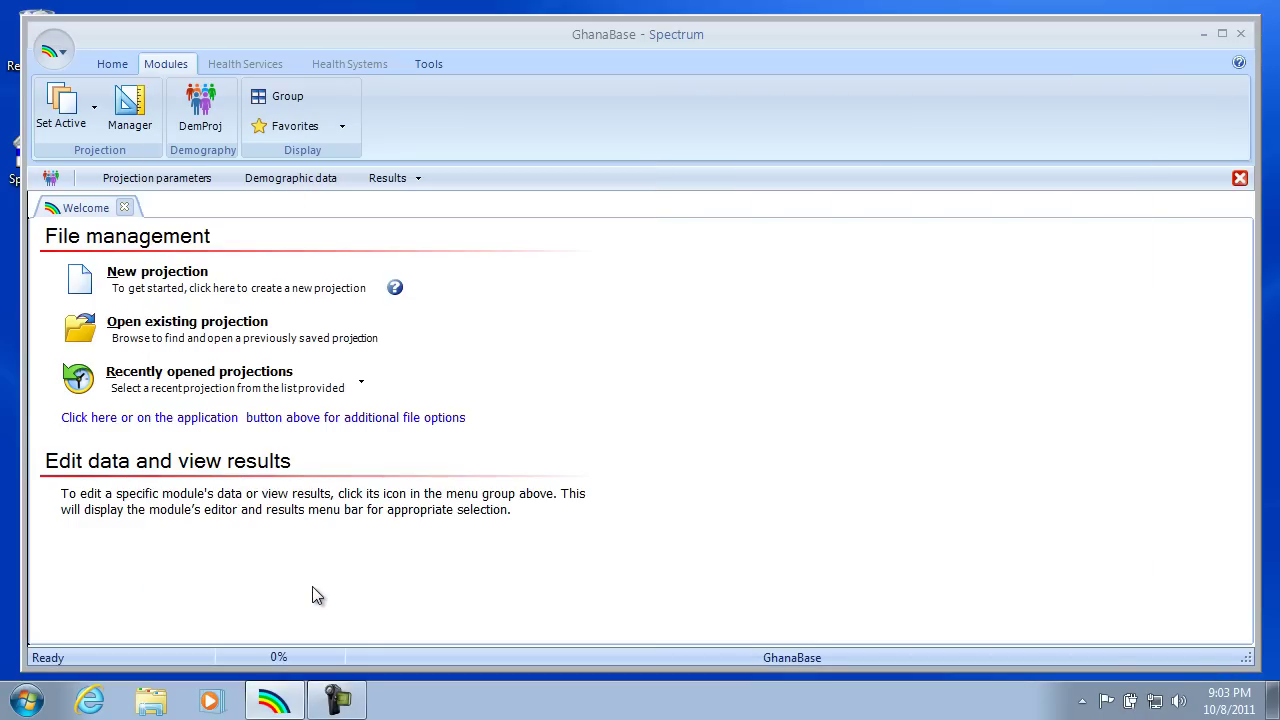
Display the total population for both sexes as a single-year table covering 2008 to 2020.
click(401, 188)
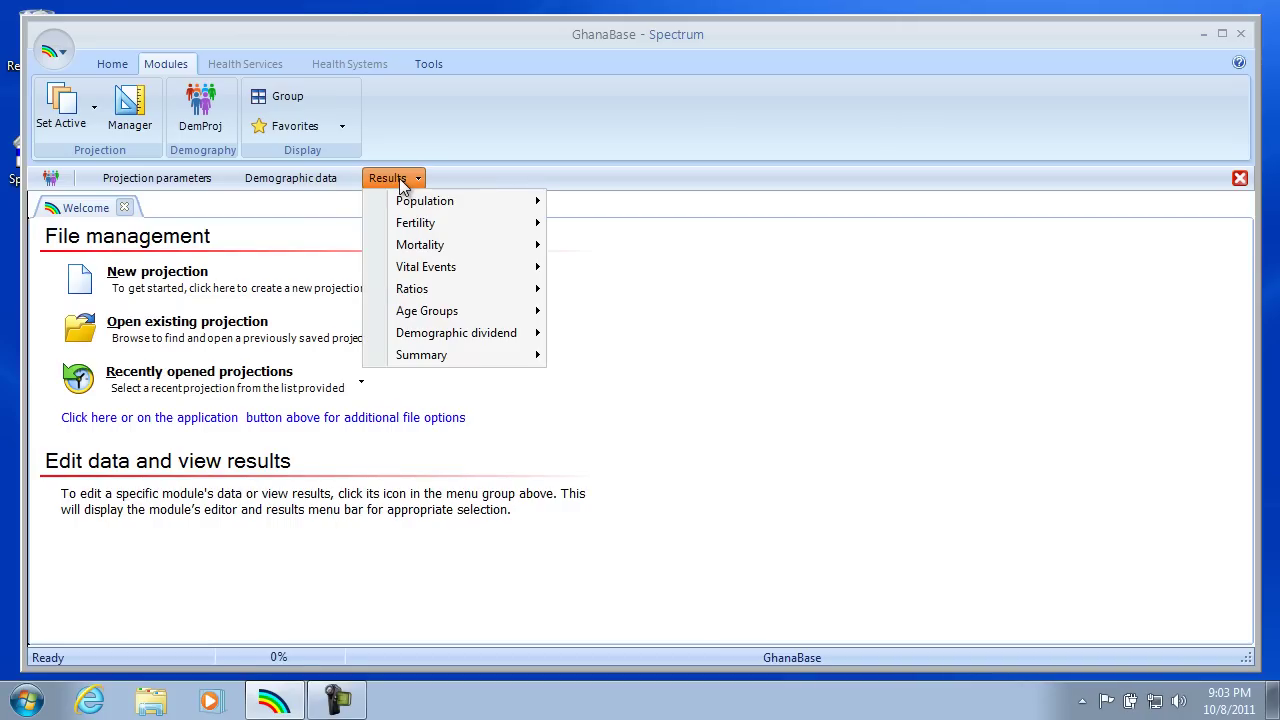
mouse_move(410, 204)
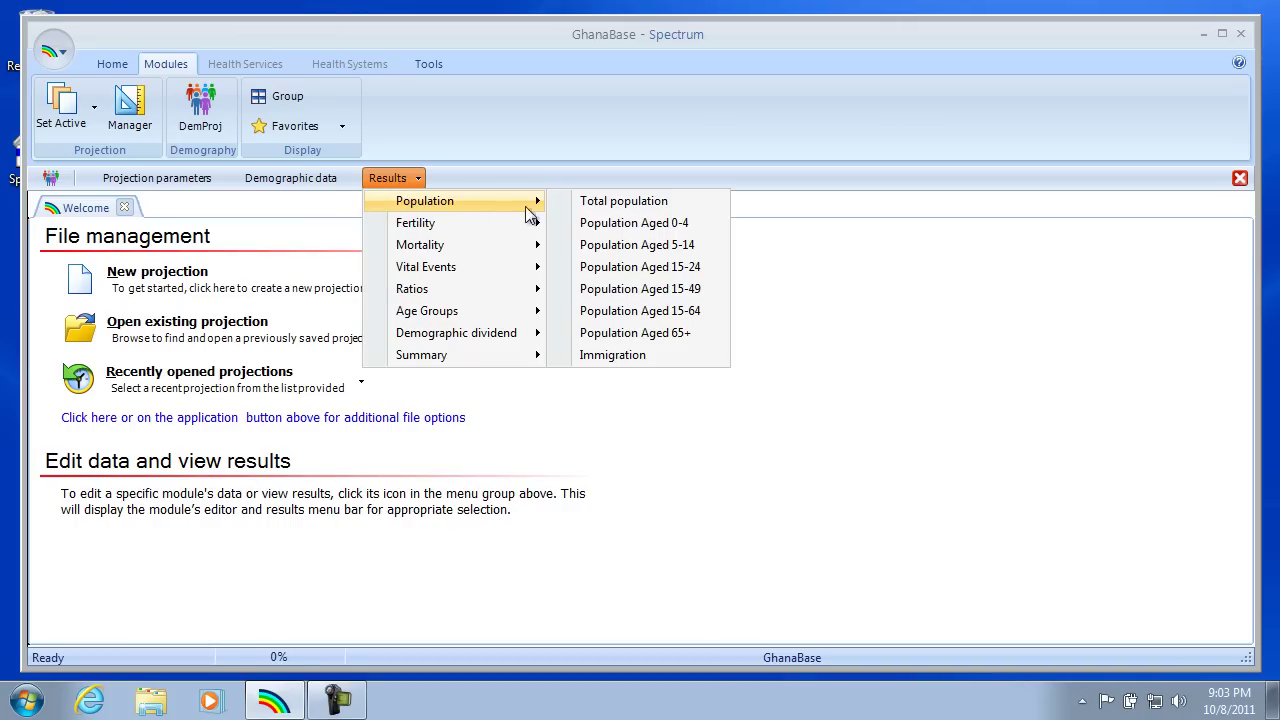
click(627, 205)
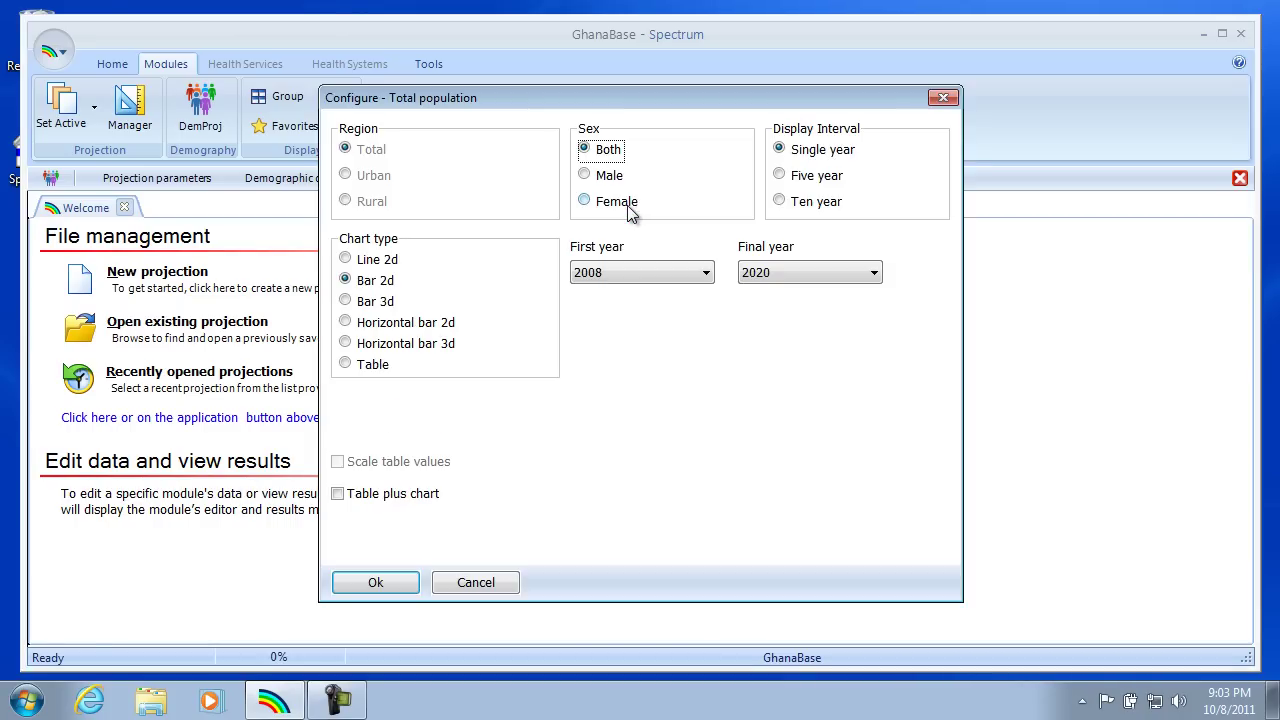
click(370, 372)
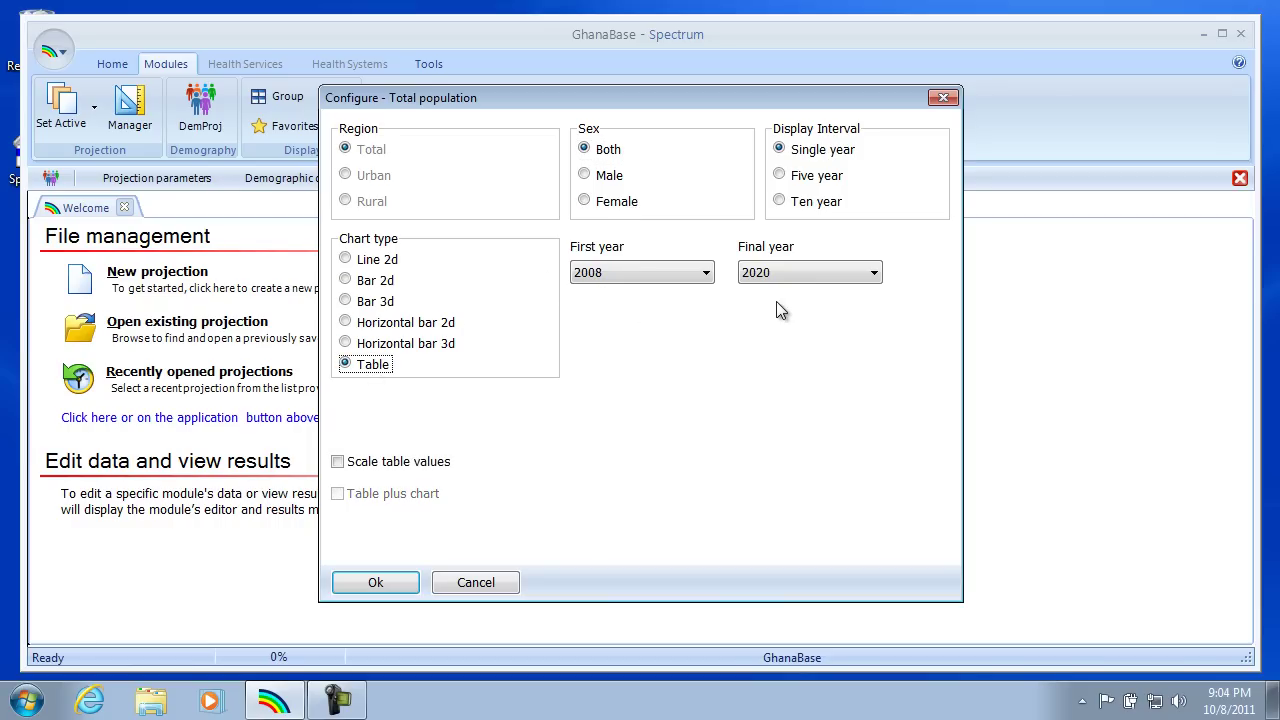
click(375, 583)
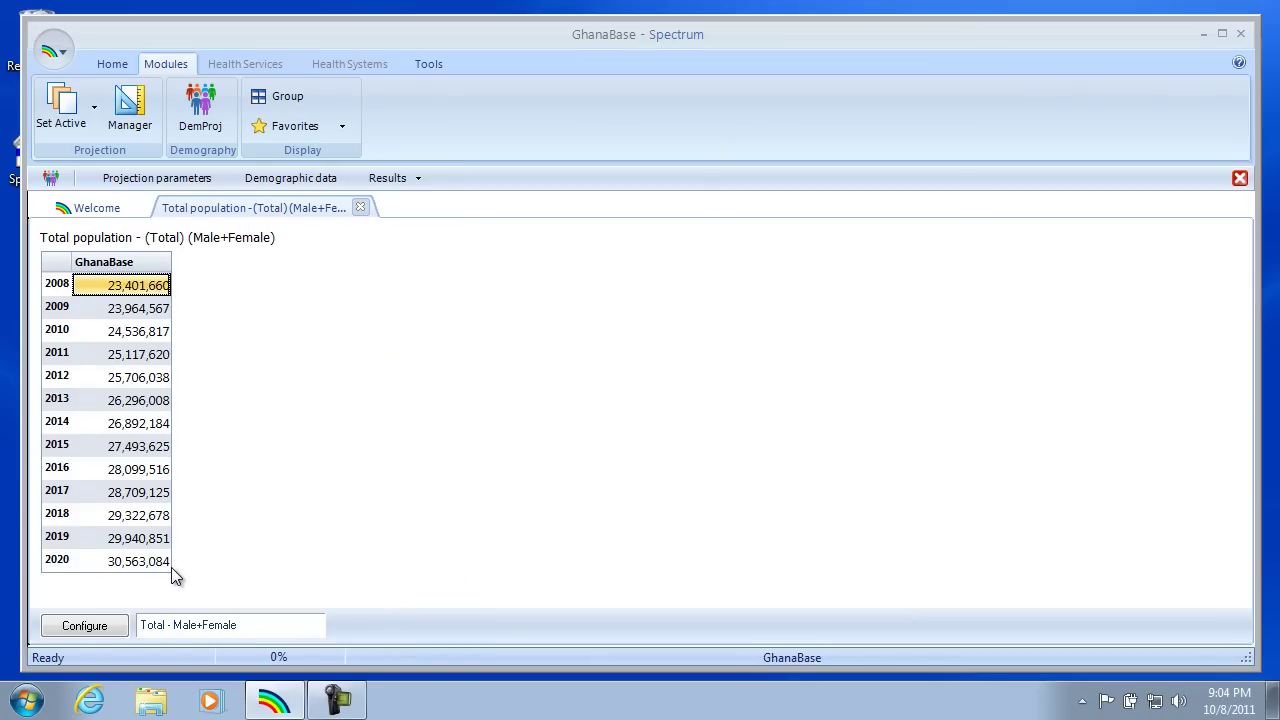
Plot the total fertility rate for 2008 to 2020 as a Line 2d chart and revisit the total population table.
click(396, 181)
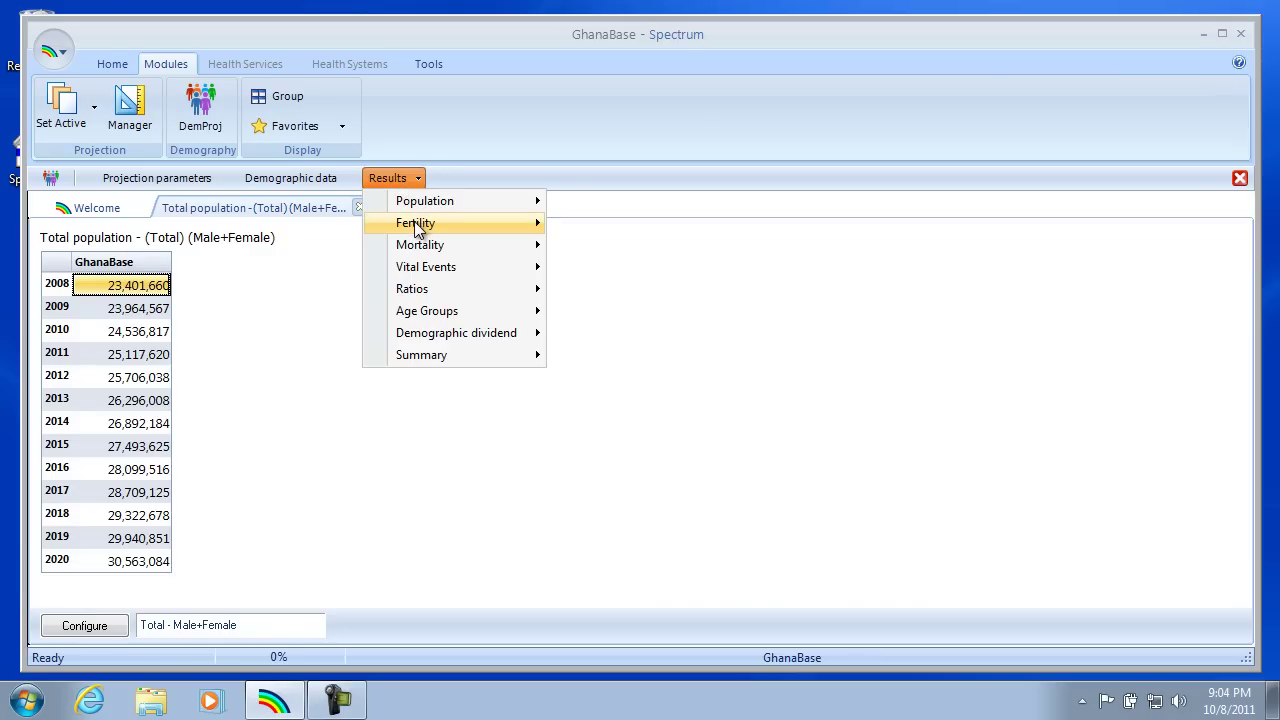
mouse_move(414, 222)
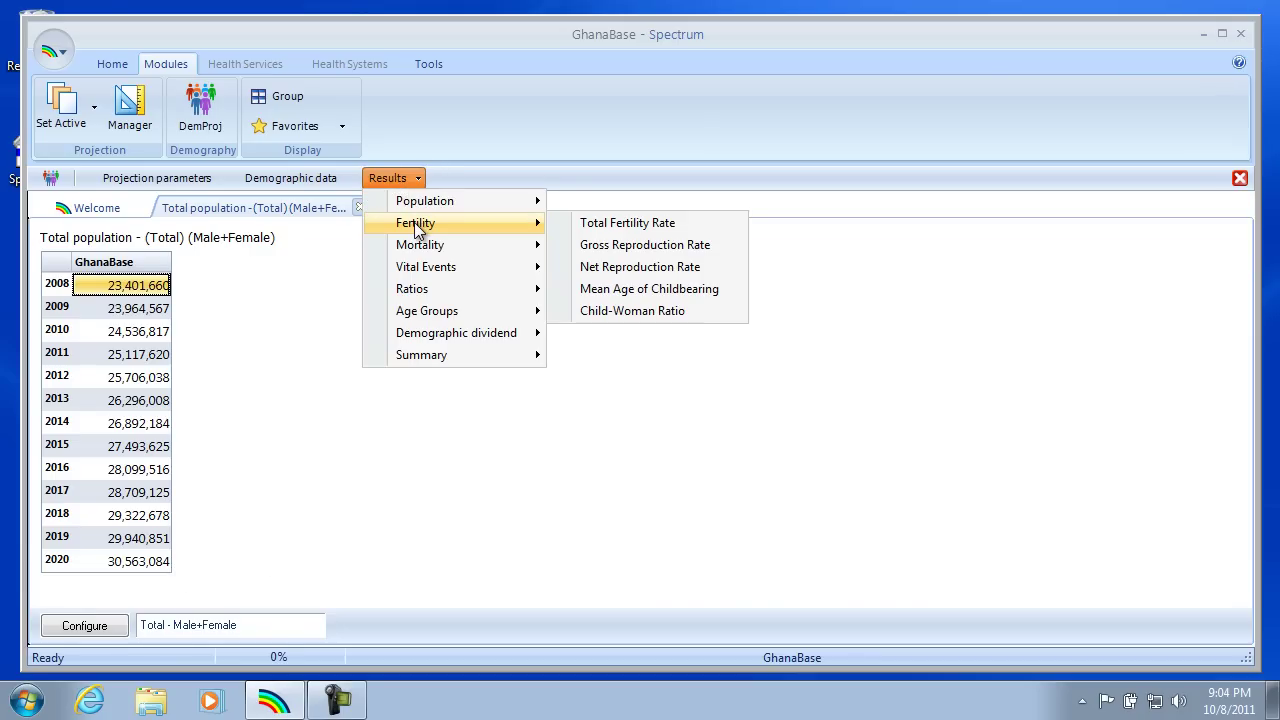
click(664, 228)
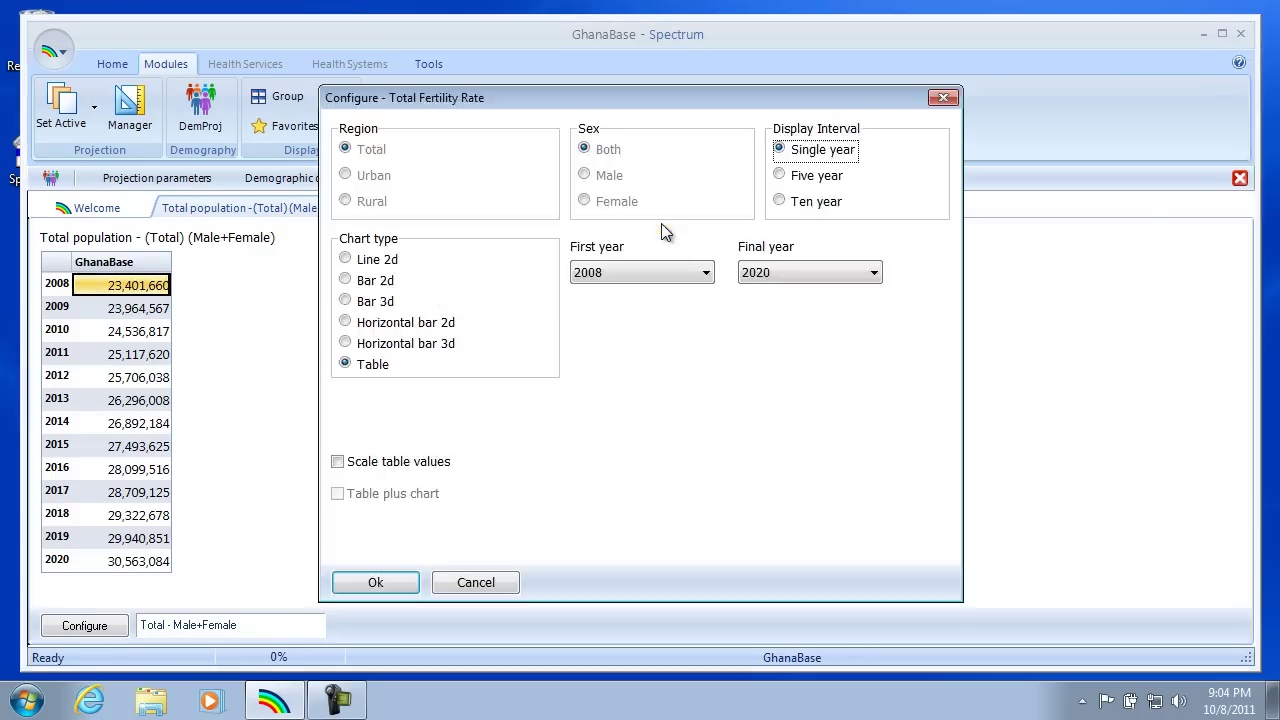
click(377, 262)
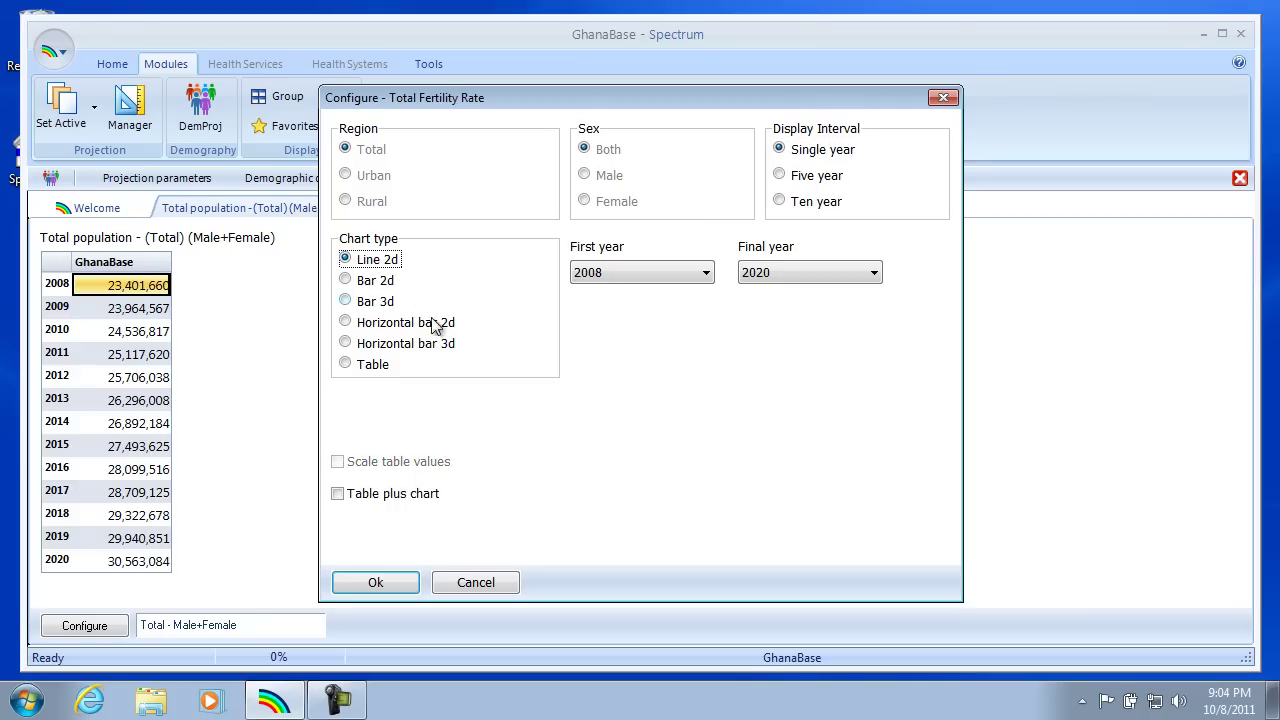
click(400, 590)
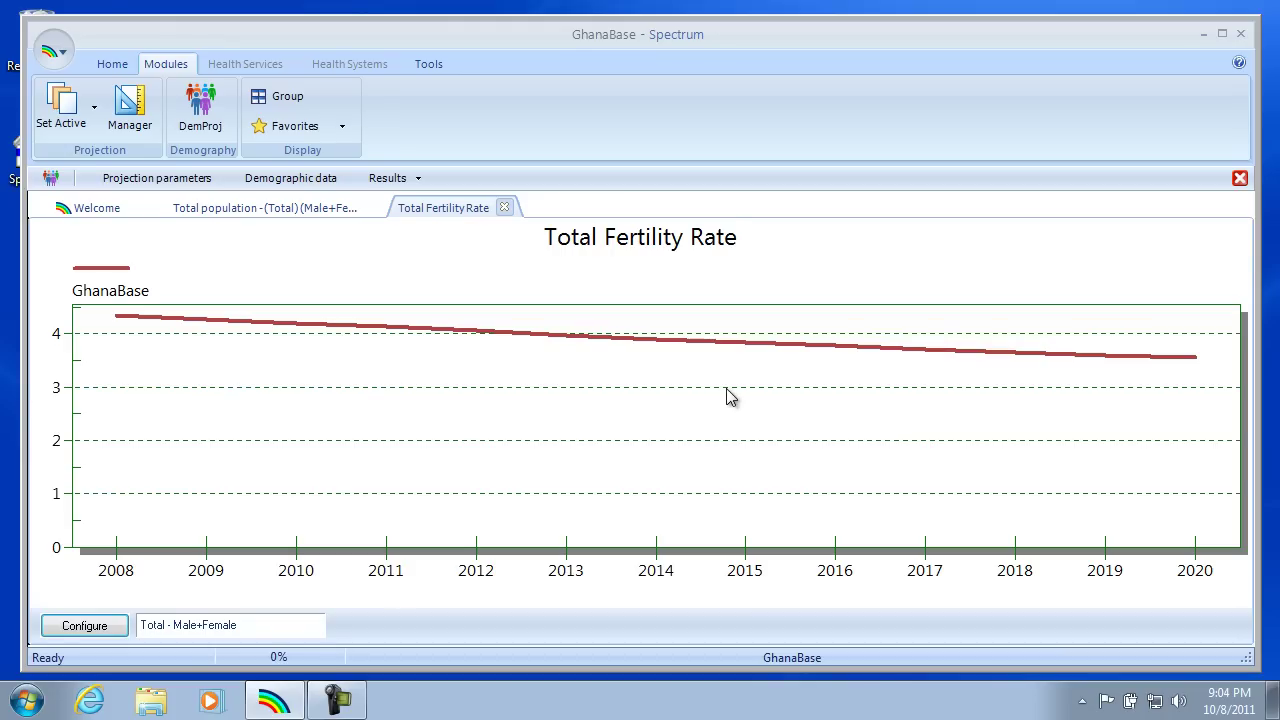
click(249, 219)
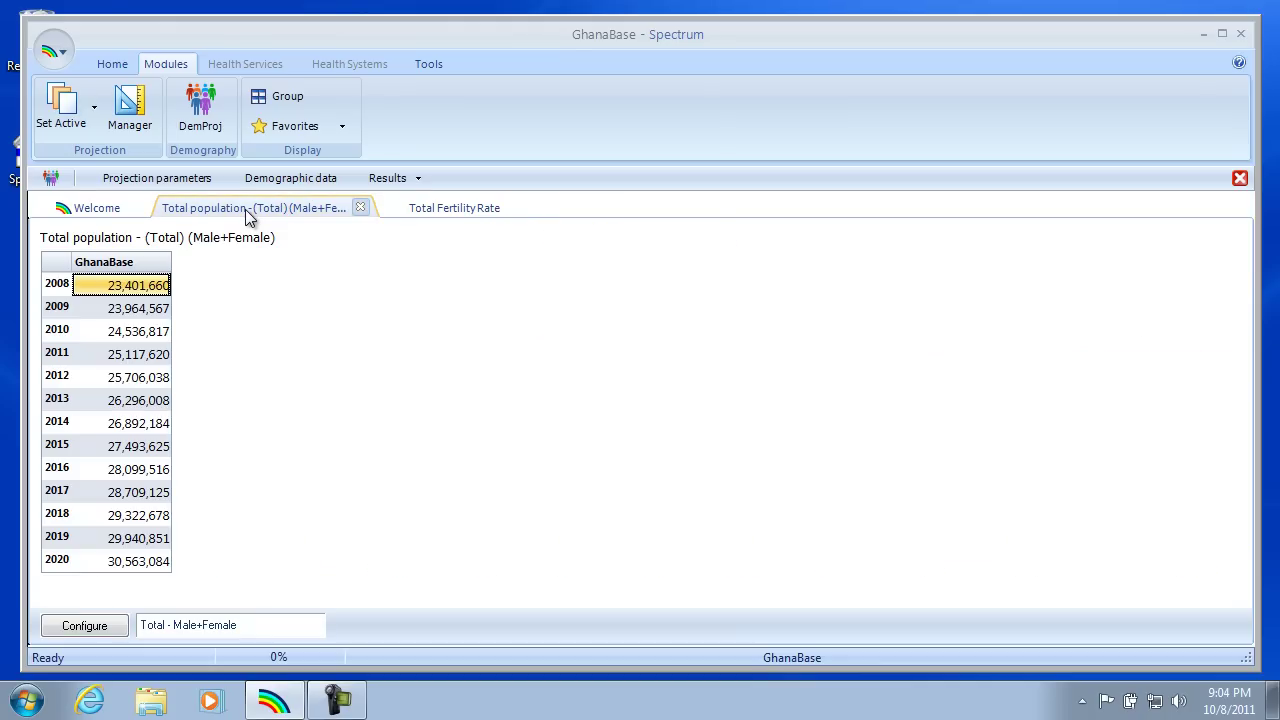
click(469, 216)
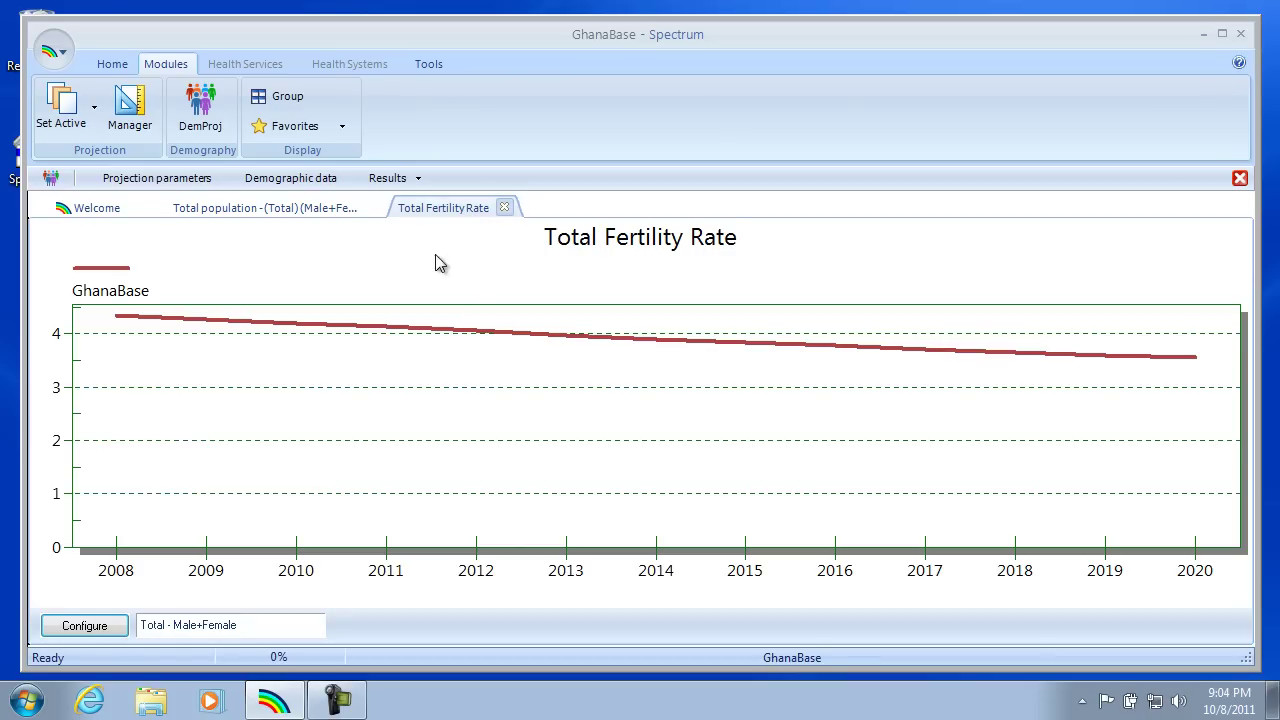
Set the 2020 total fertility rate to 2.10, interpolate the rates from 2008 to 2020, and accept the demographic data.
click(289, 185)
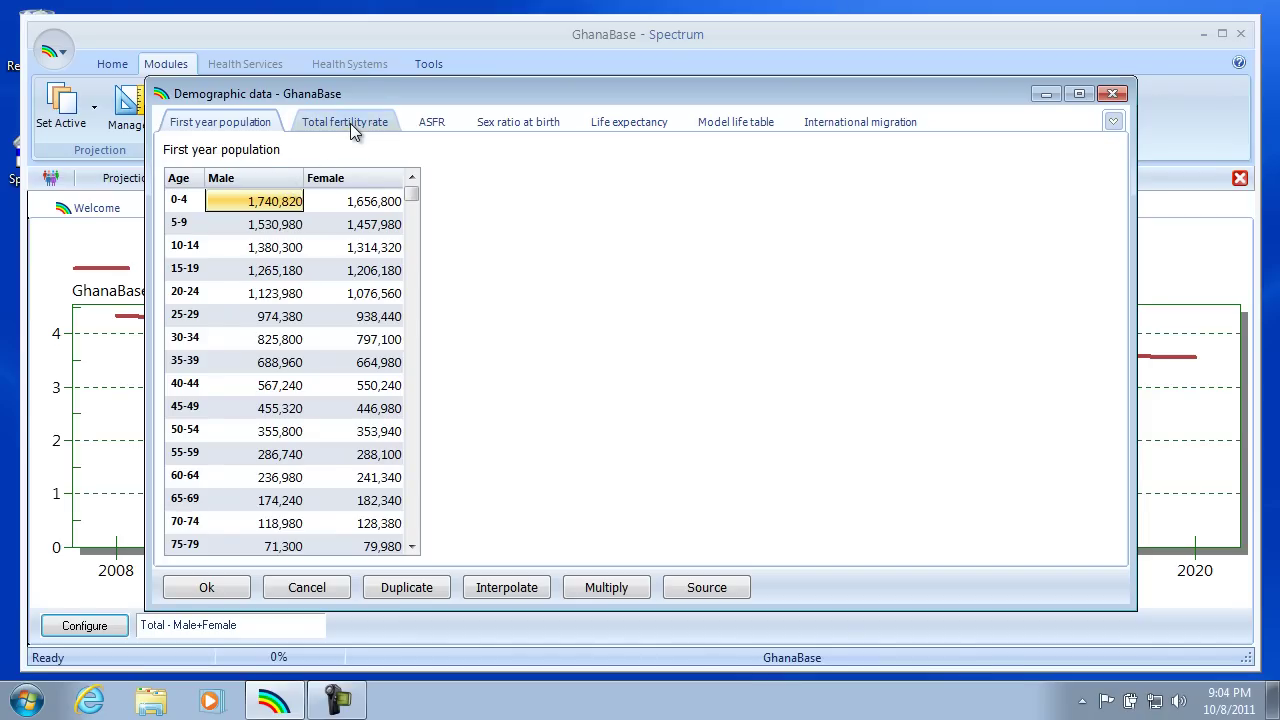
click(350, 123)
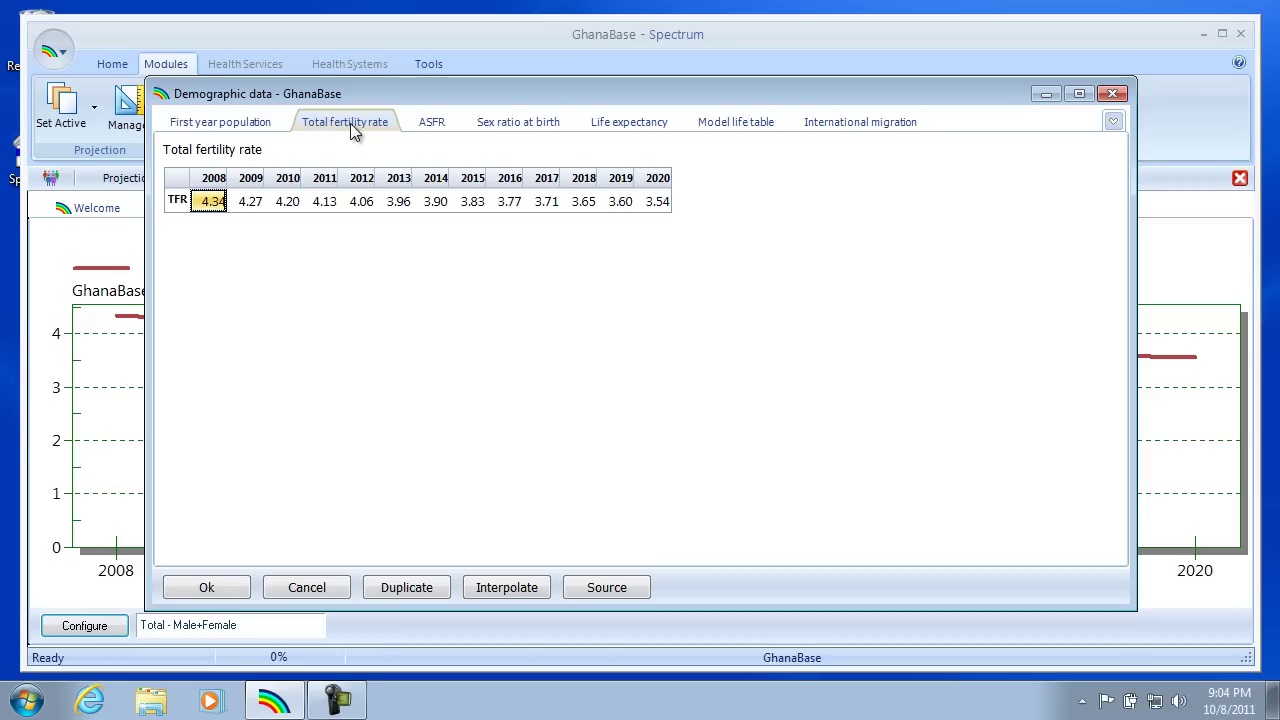
click(656, 204)
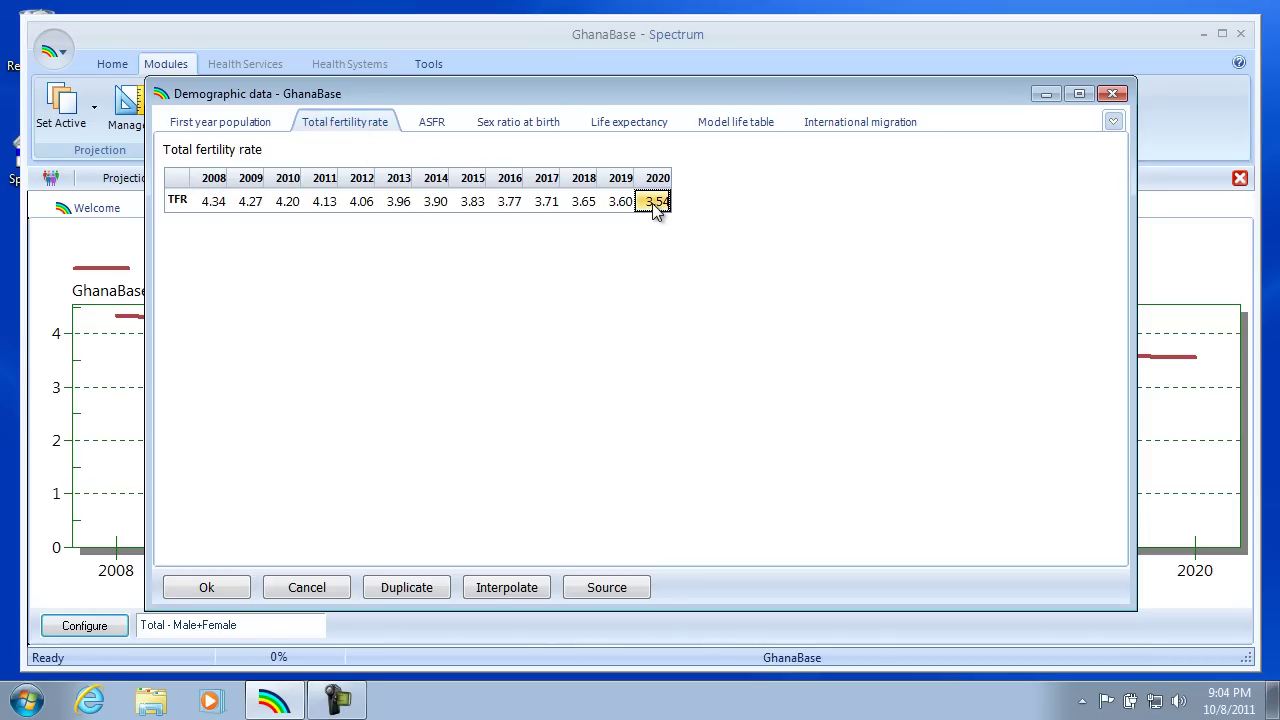
text(3.1)
click(215, 203)
drag(217, 204, 655, 207)
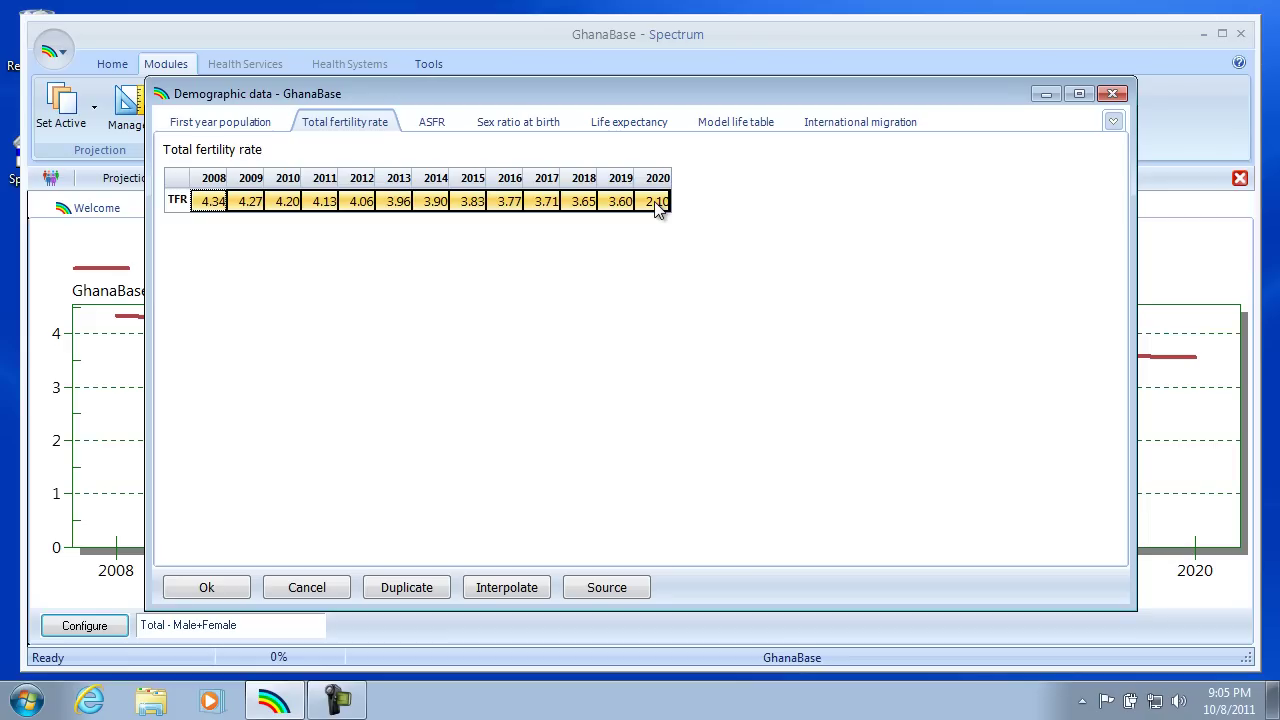
click(518, 590)
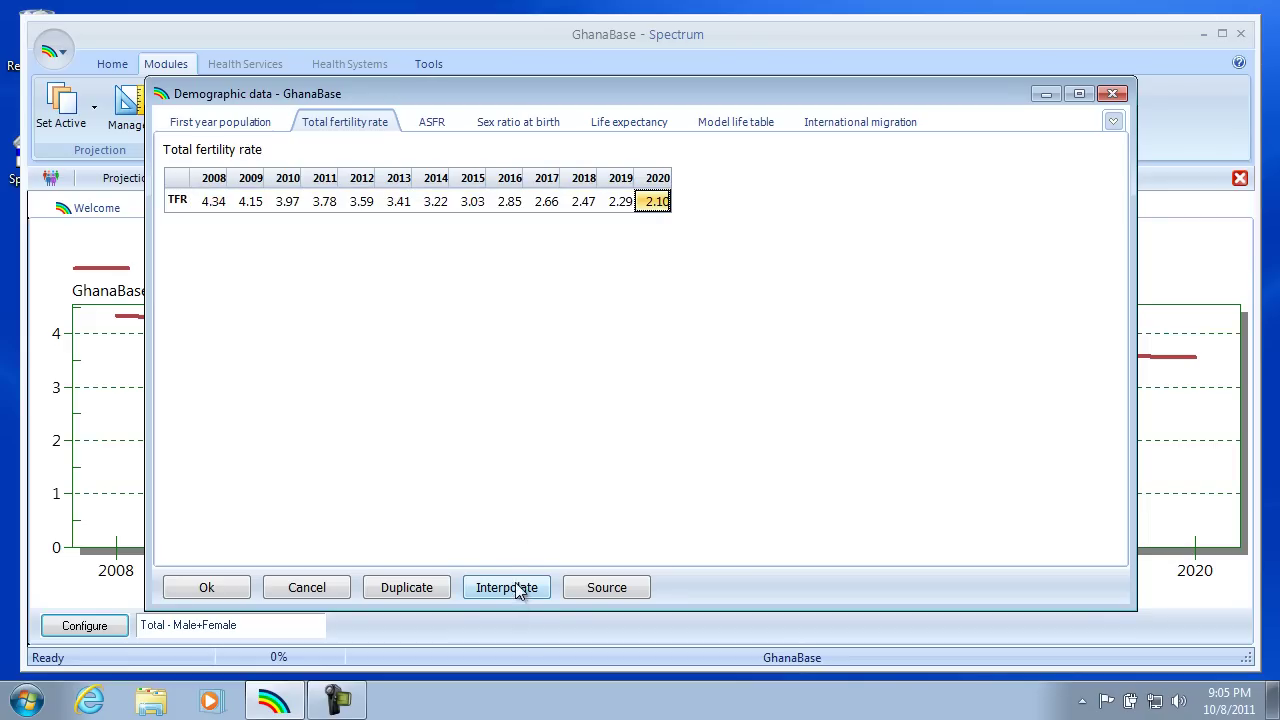
click(240, 587)
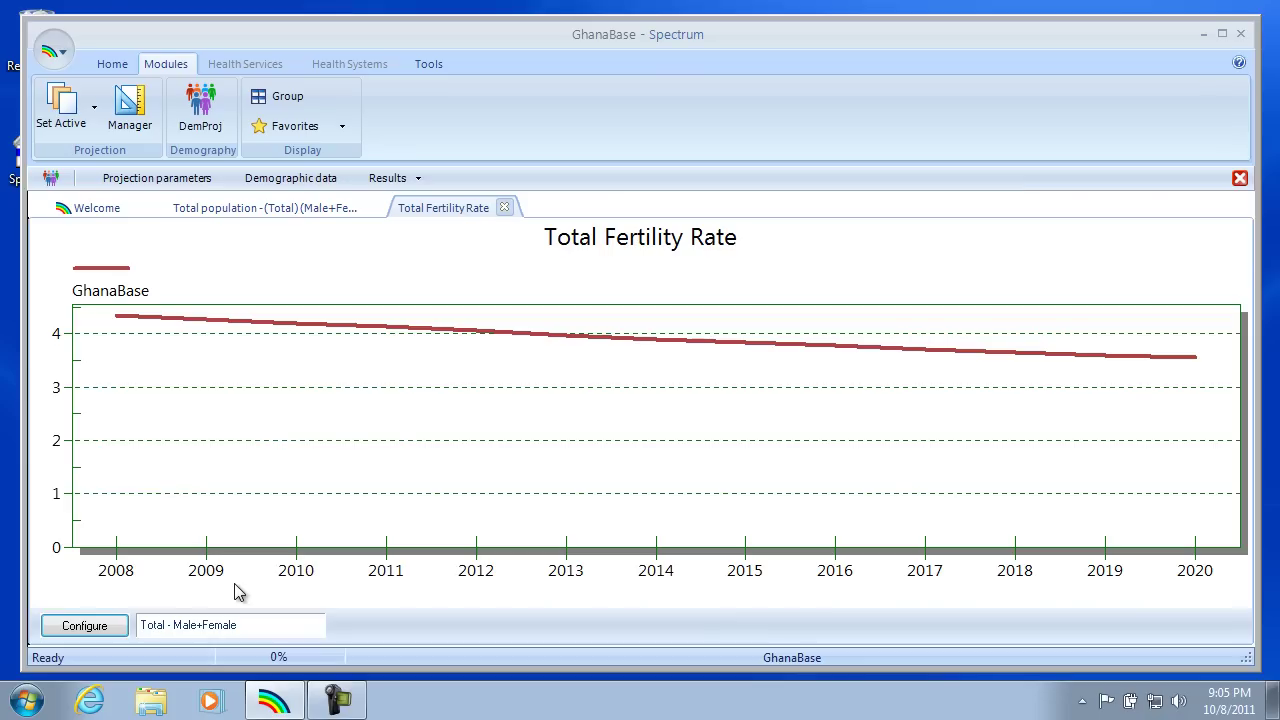
Plot the revised total fertility rate as another Line 2d chart for 2008 to 2020.
click(395, 180)
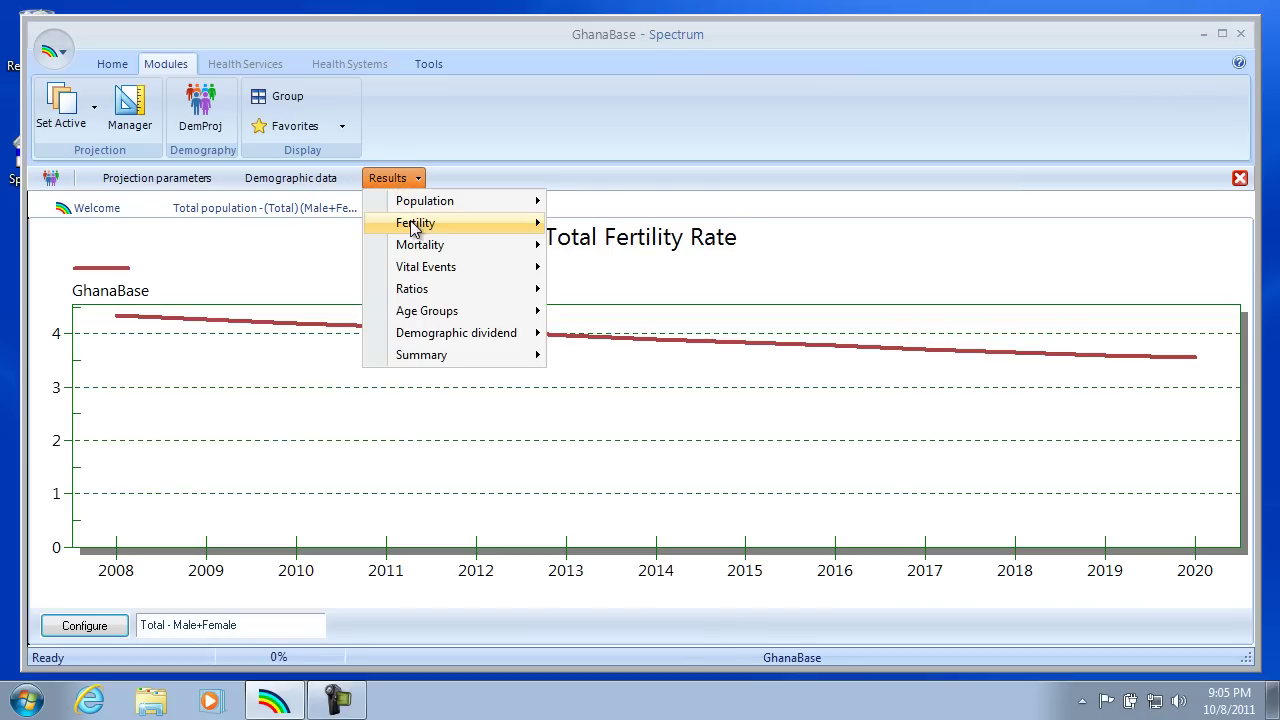
mouse_move(414, 222)
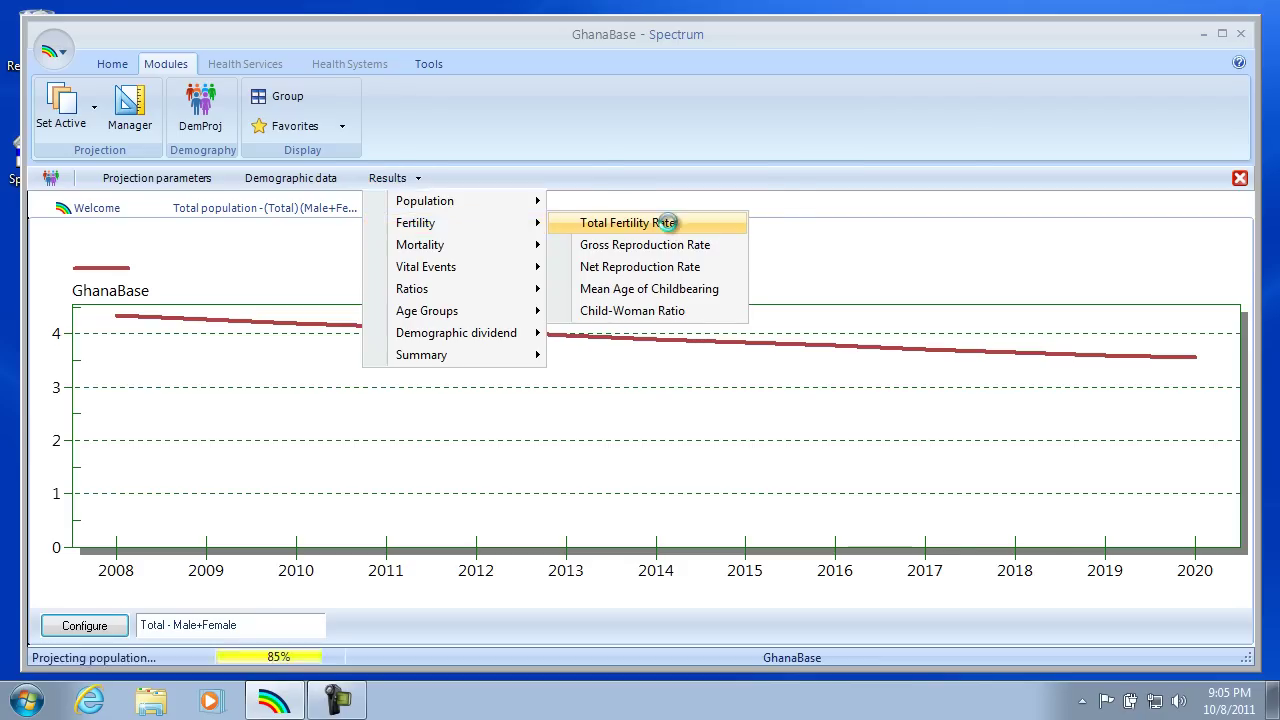
click(668, 222)
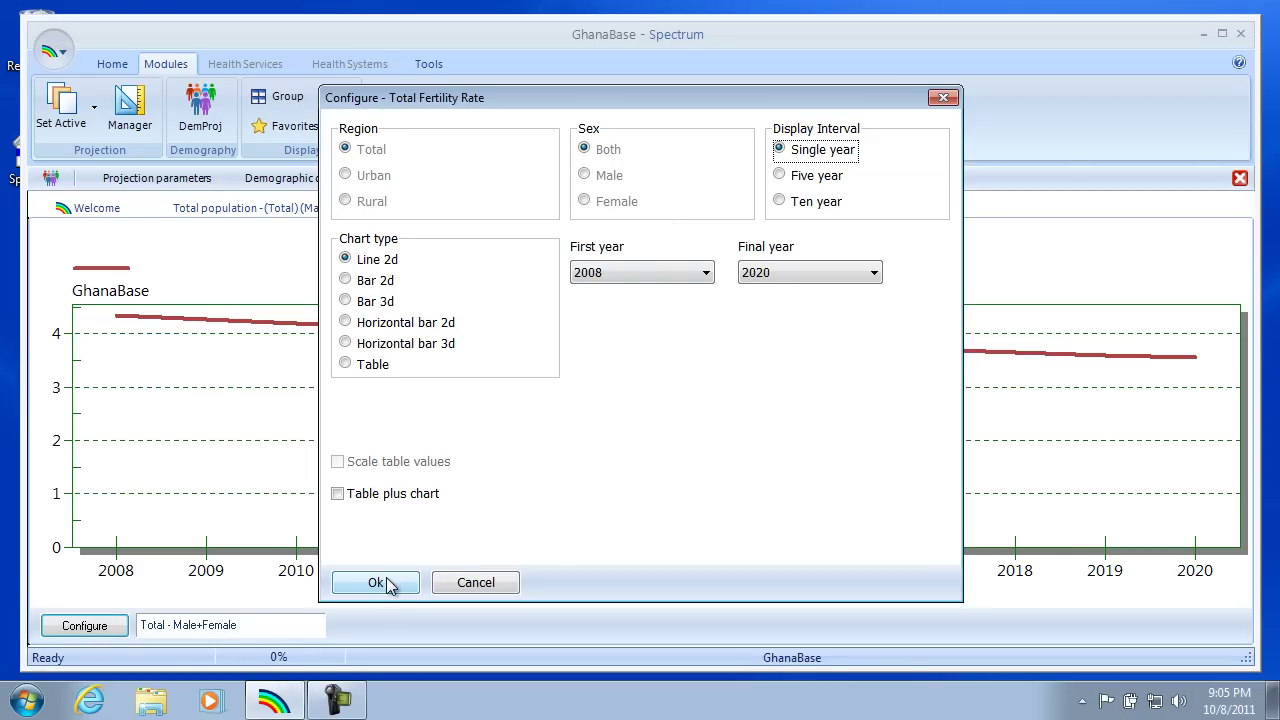
click(378, 583)
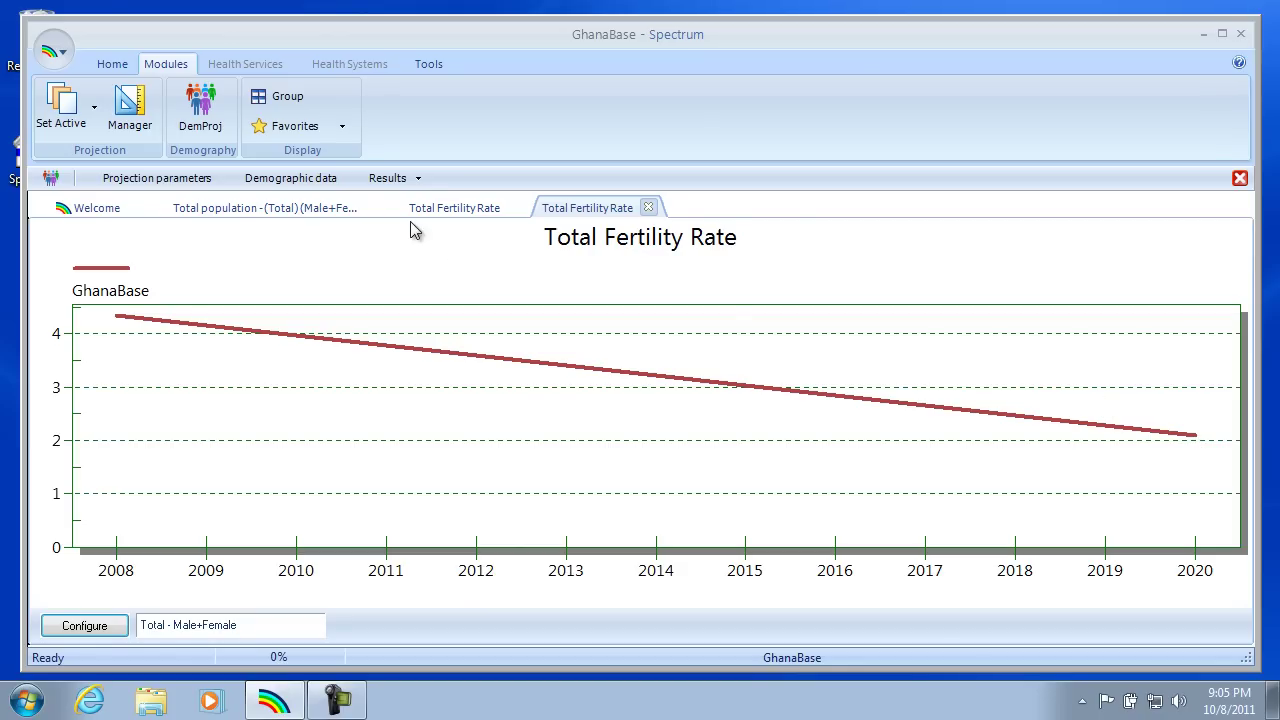
Display the recalculated total population for both sexes as a table and compare its 2020 figure with the earlier population table.
click(402, 182)
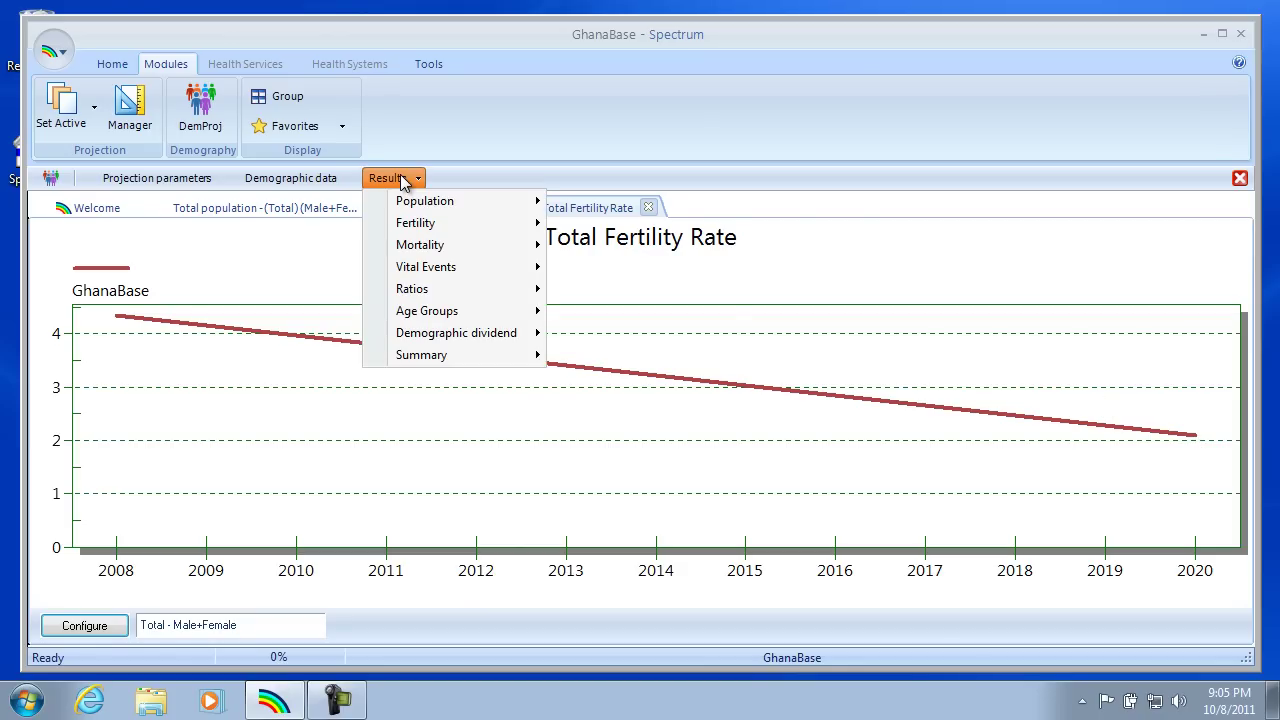
mouse_move(423, 204)
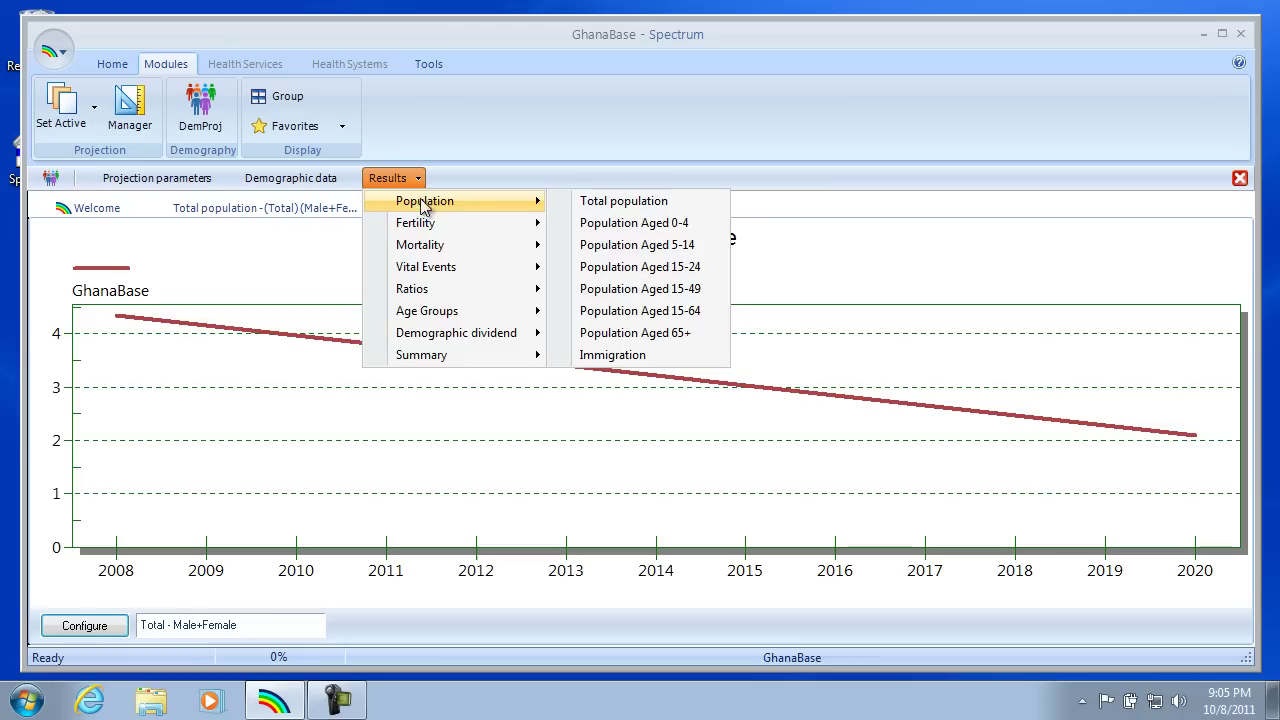
click(617, 208)
click(366, 368)
click(376, 583)
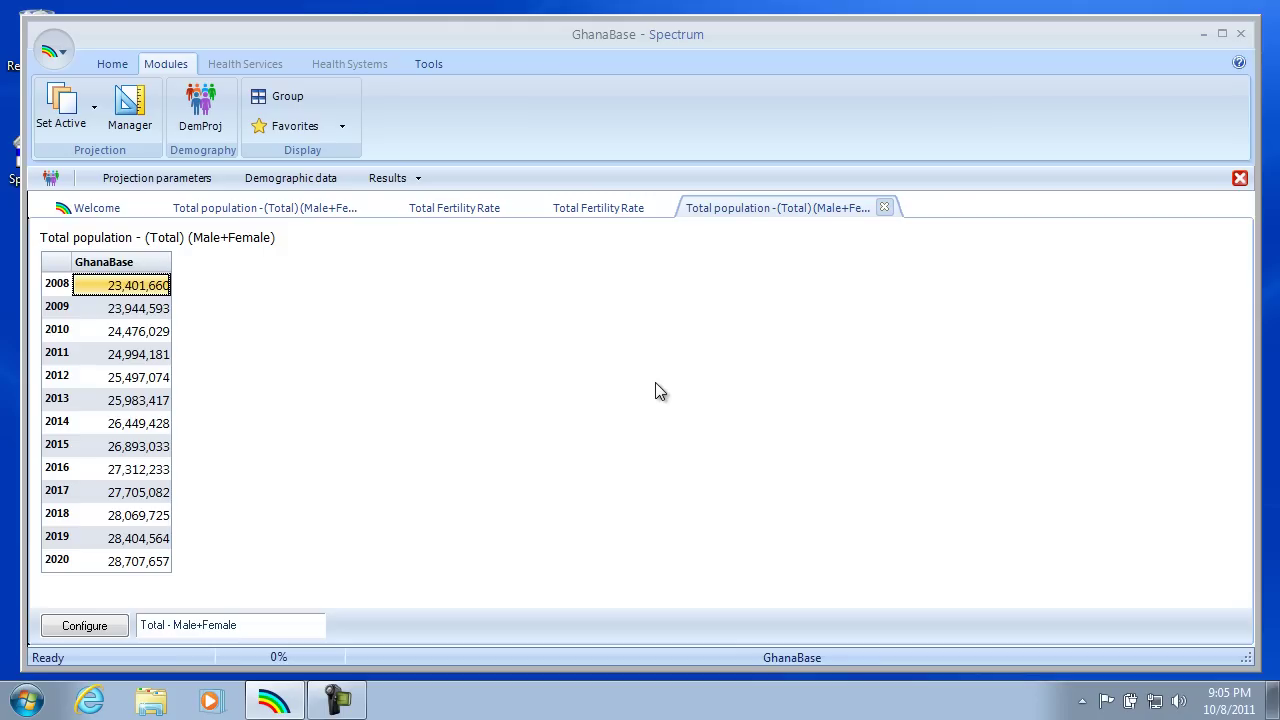
click(127, 563)
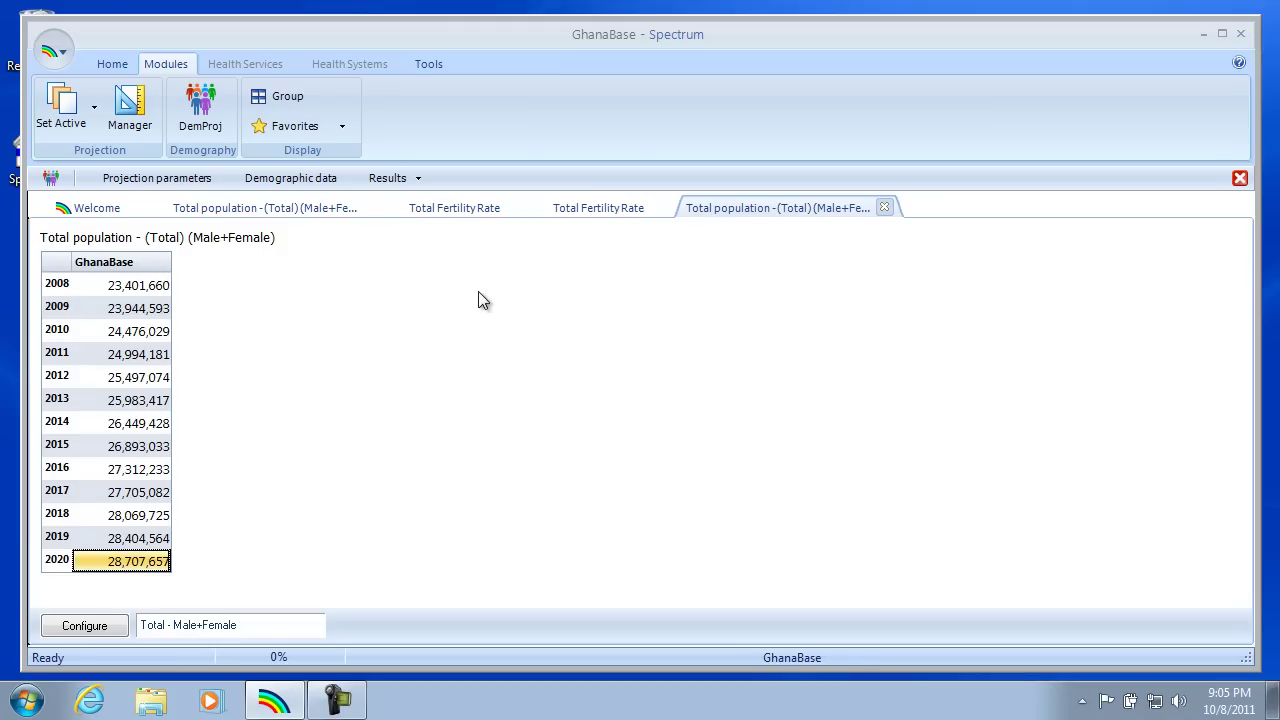
click(249, 207)
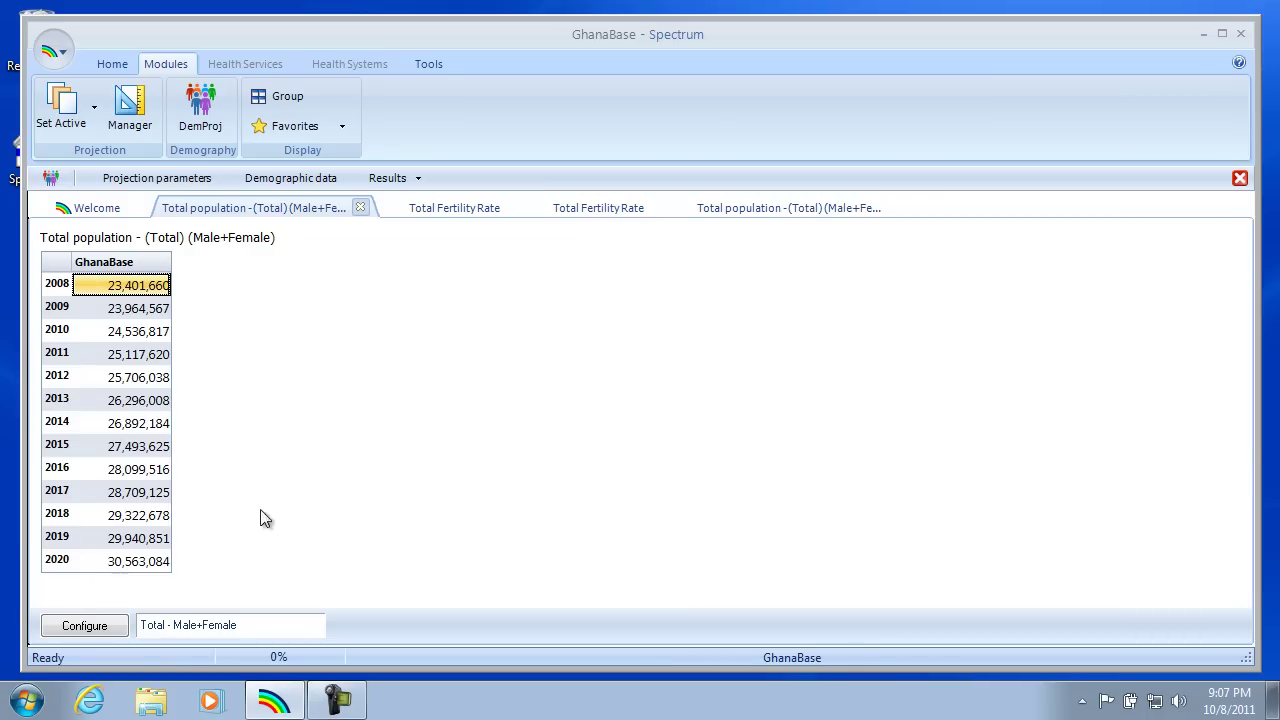
Save the GhanaBase projection and exit Spectrum.
click(53, 56)
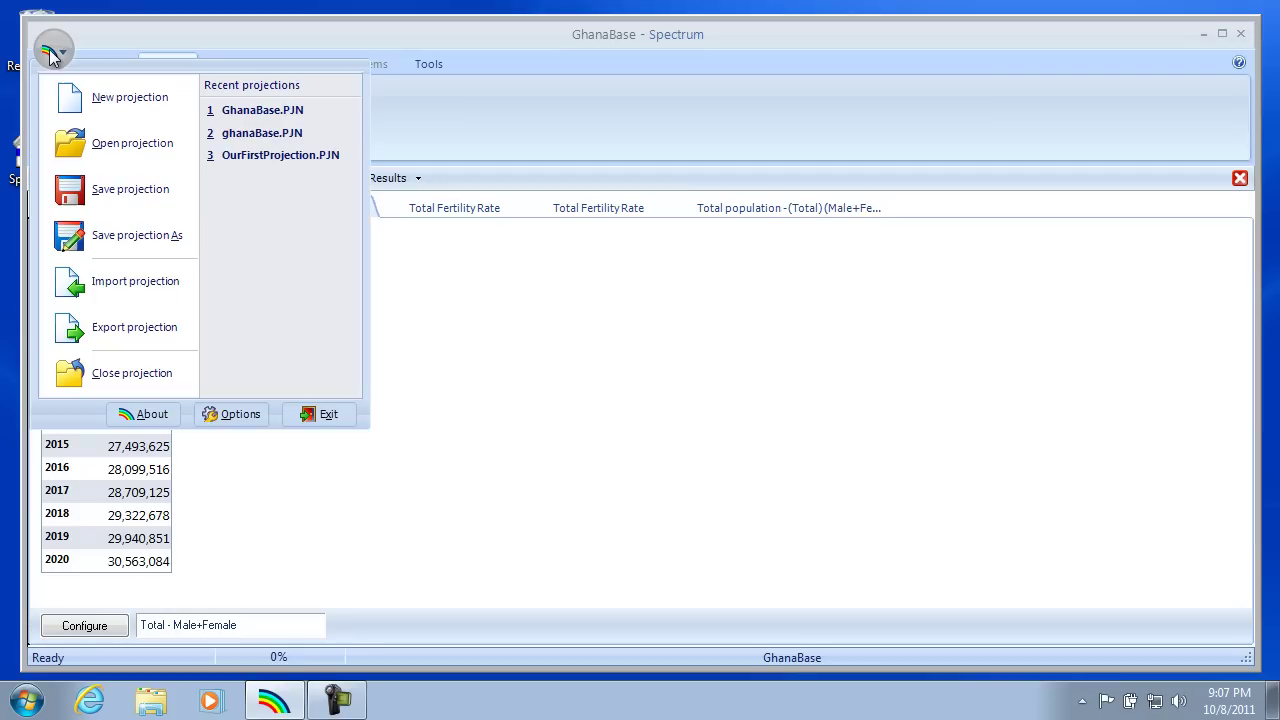
click(112, 200)
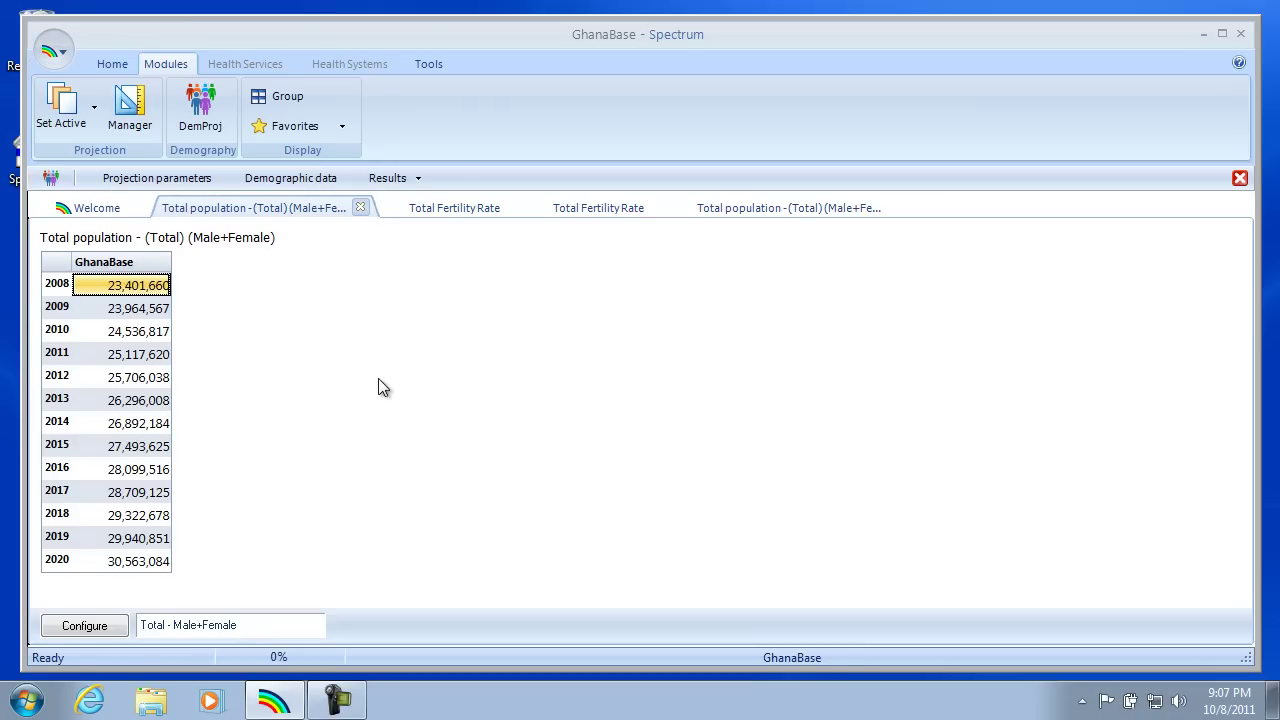
click(51, 51)
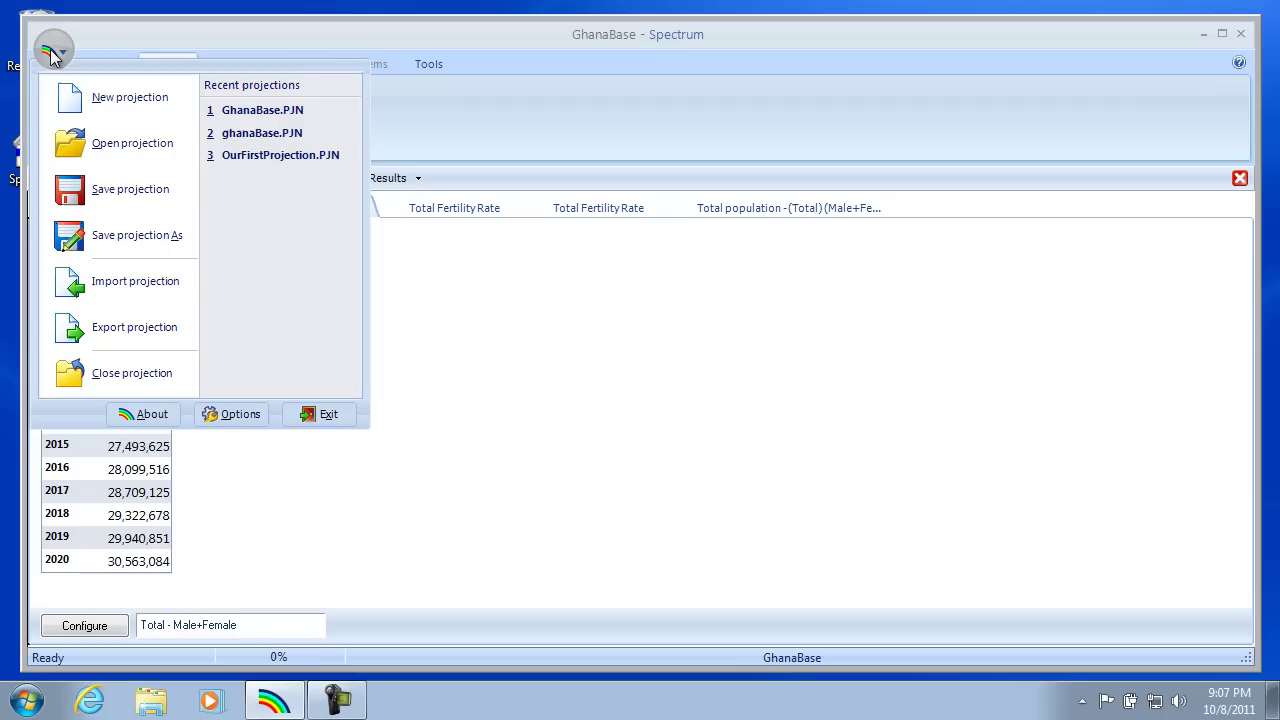
click(326, 415)
Launch Spectrum 4 again from the desktop.
click(26, 704)
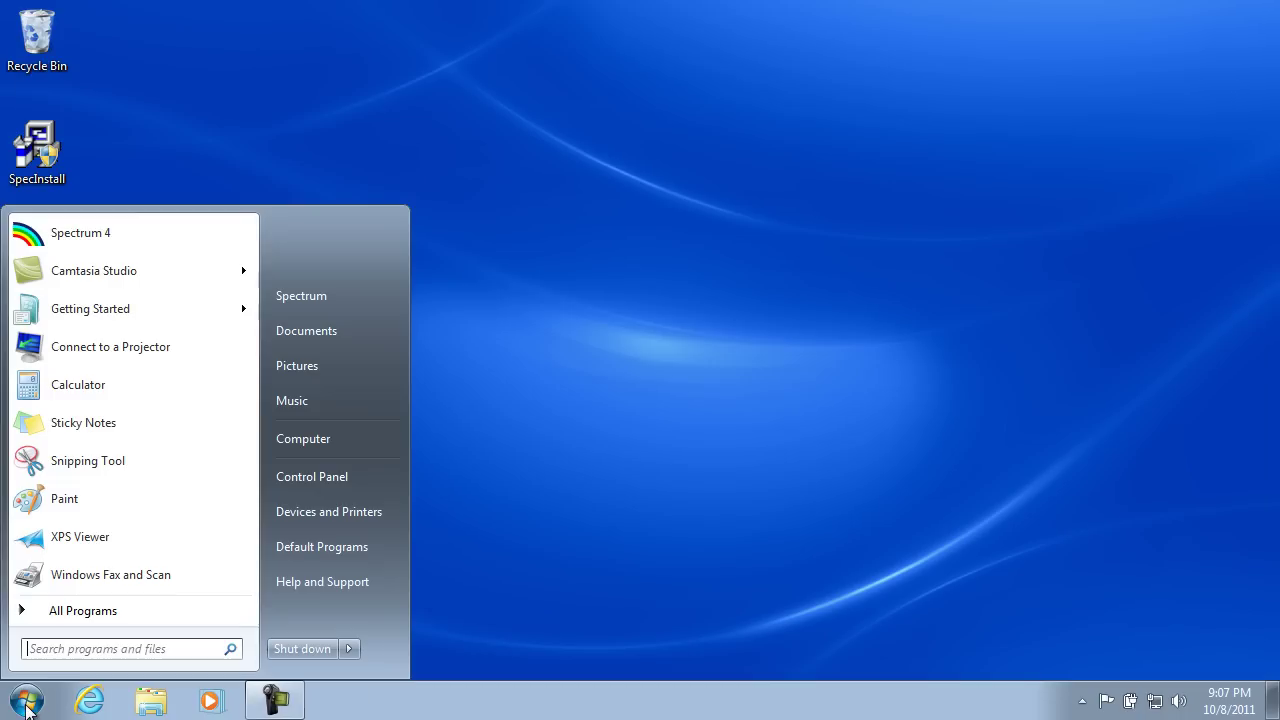
click(101, 236)
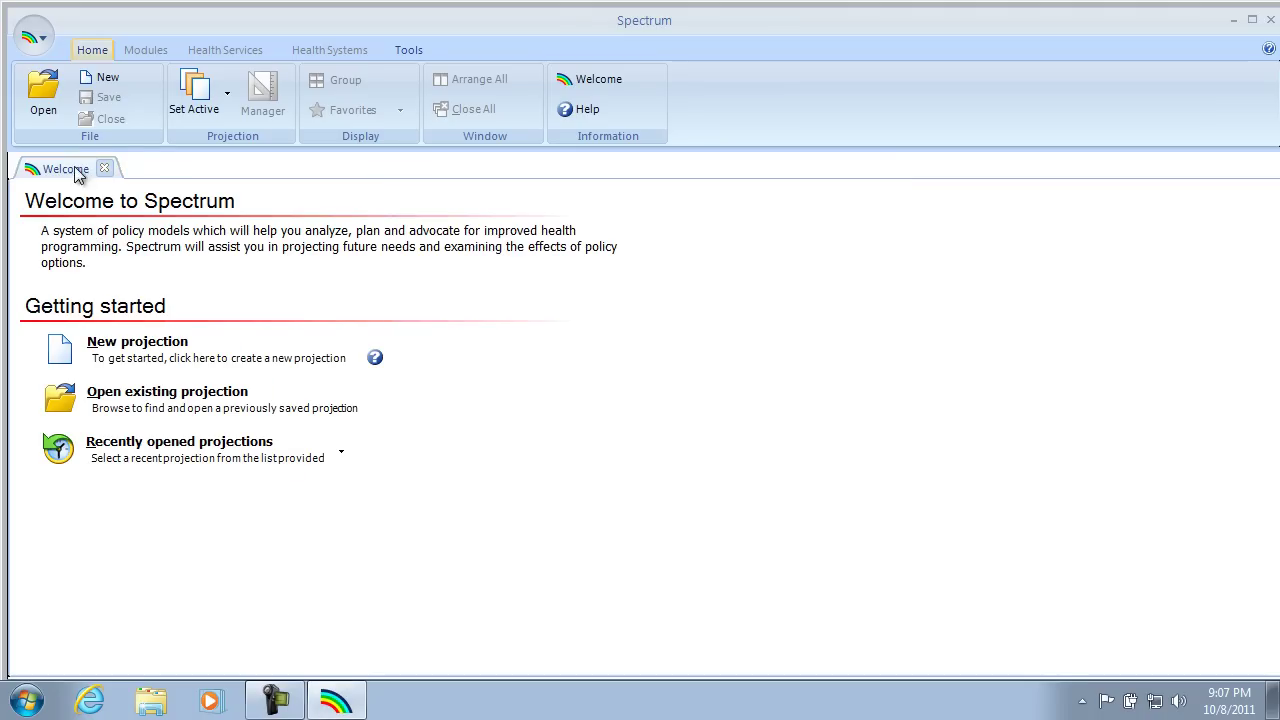
Open the saved GhanaBase.PJN projection from the DATA folder.
click(42, 95)
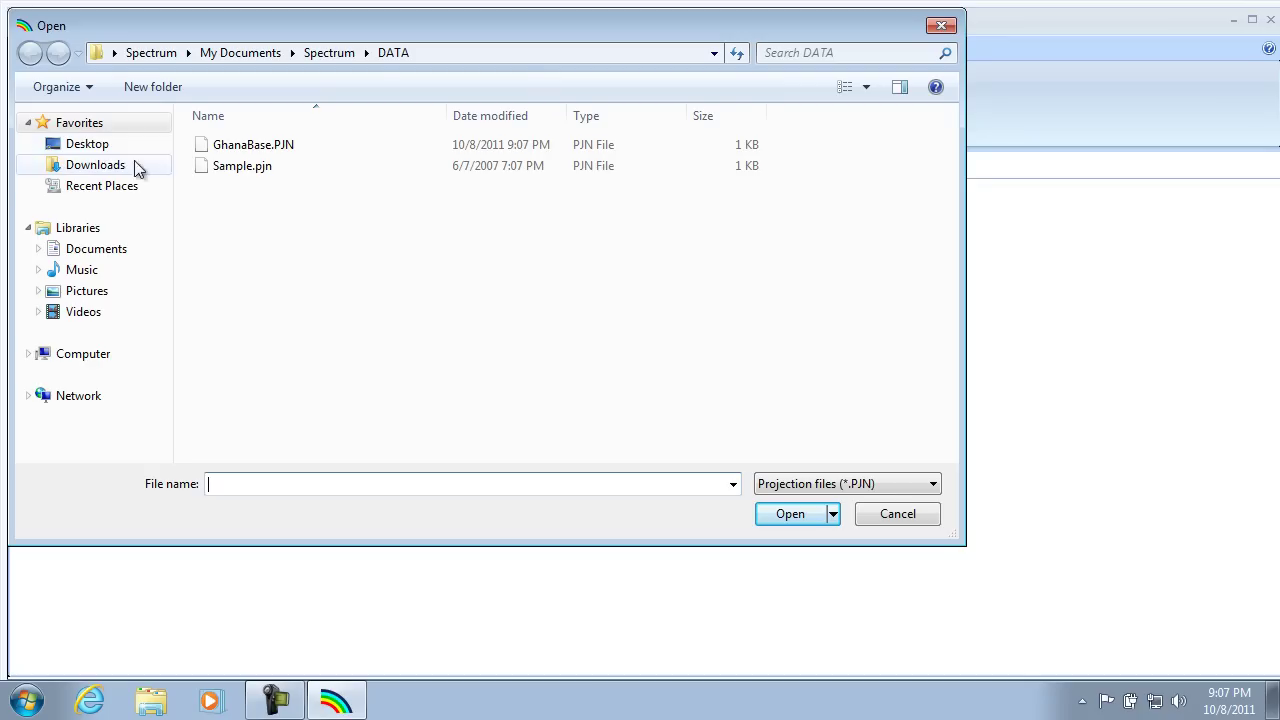
double_click(253, 145)
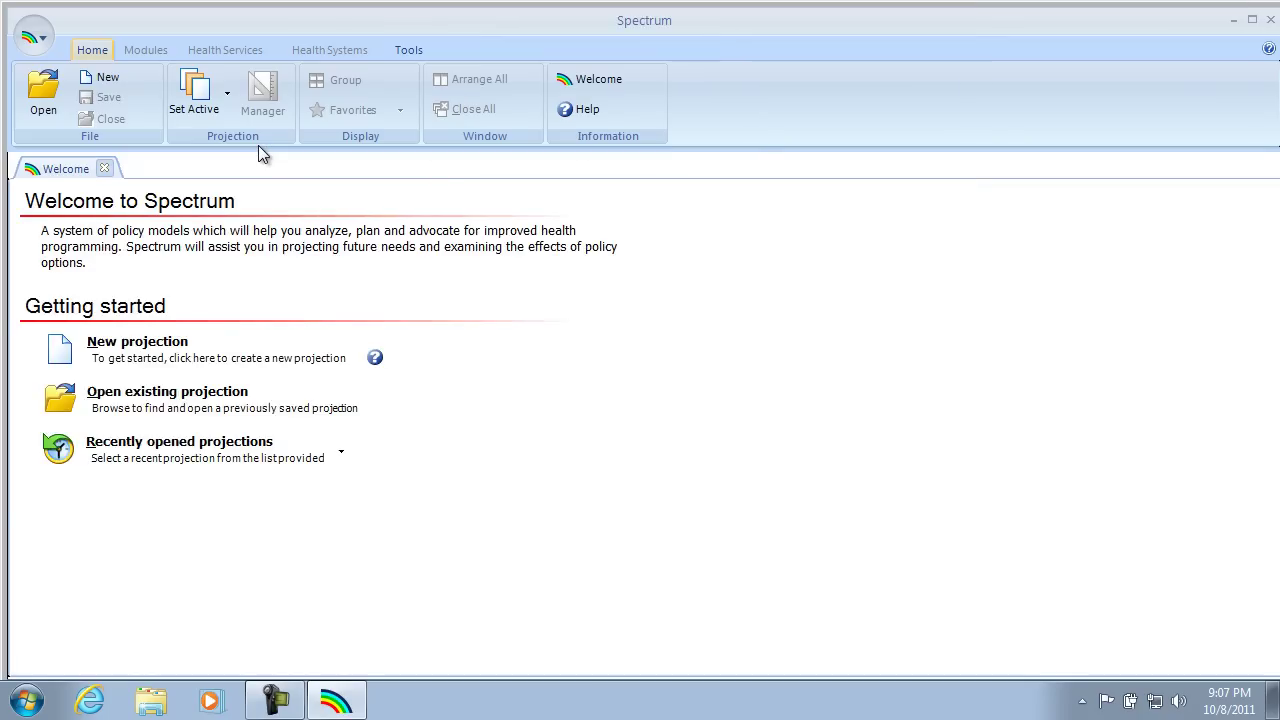
Display the total fertility rate inputs in the DemProj demographic data to check the saved values for 2008 to 2020.
click(148, 52)
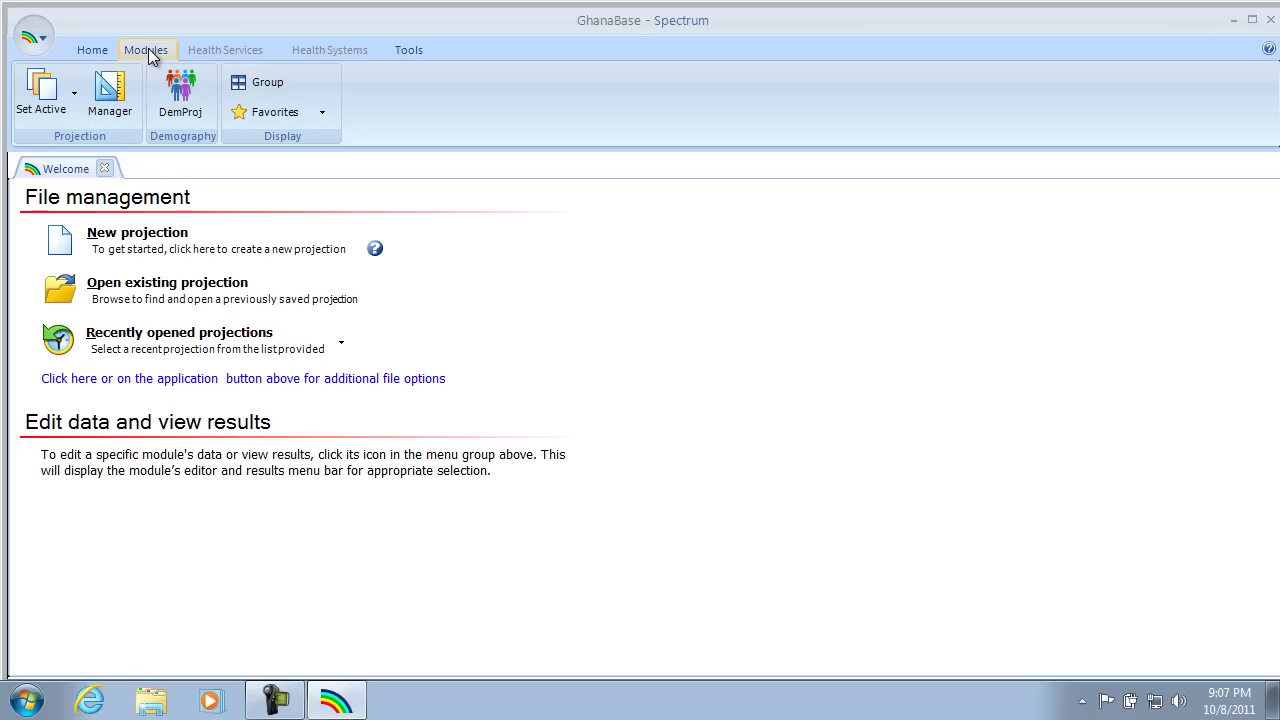
click(181, 100)
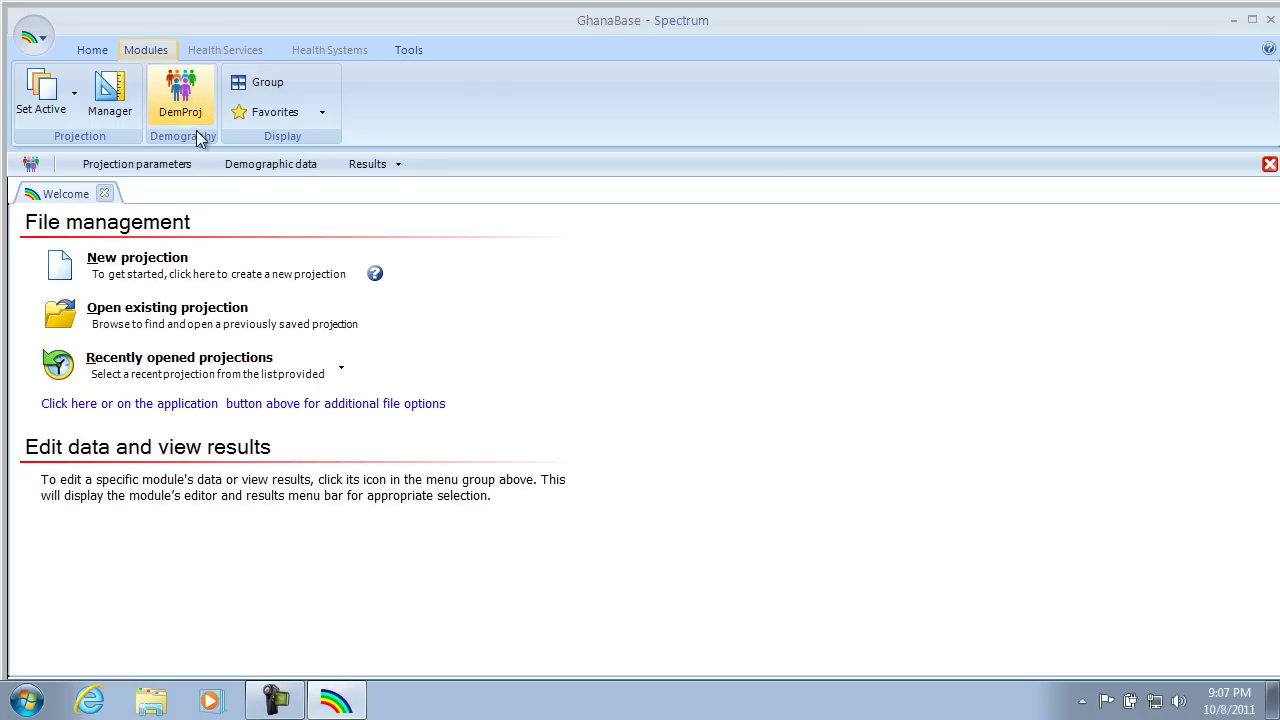
click(288, 164)
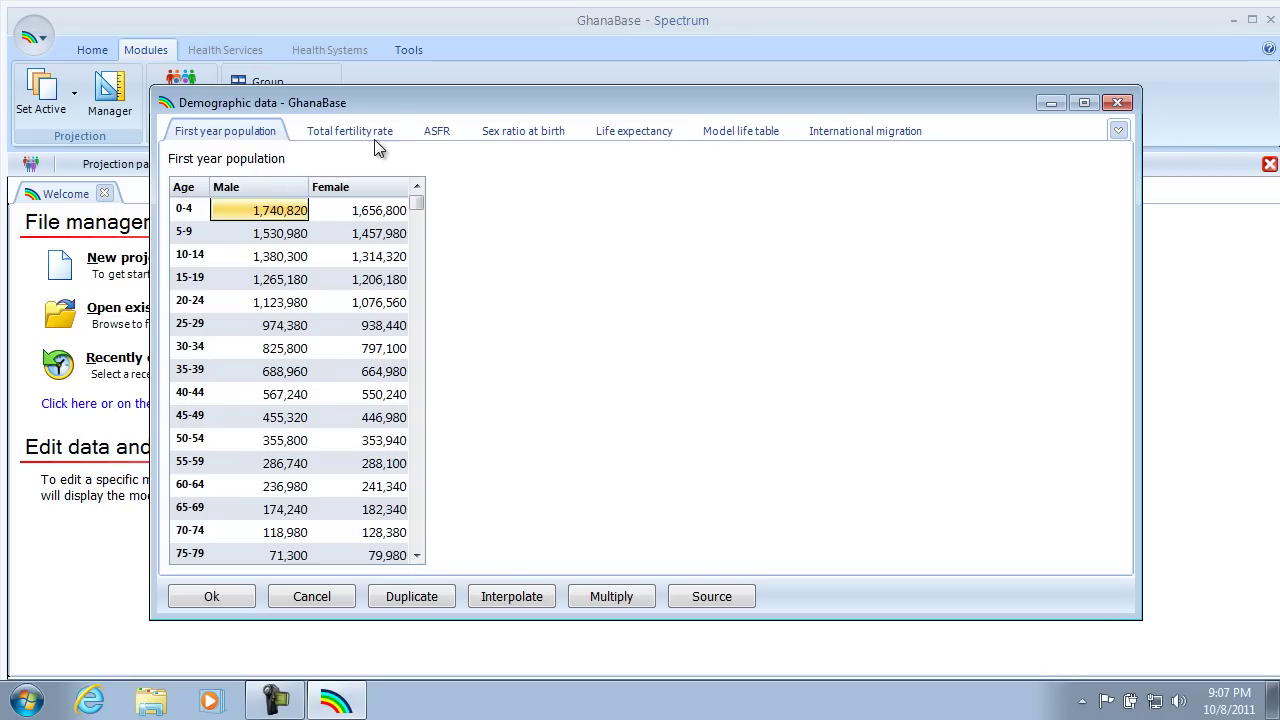
click(357, 132)
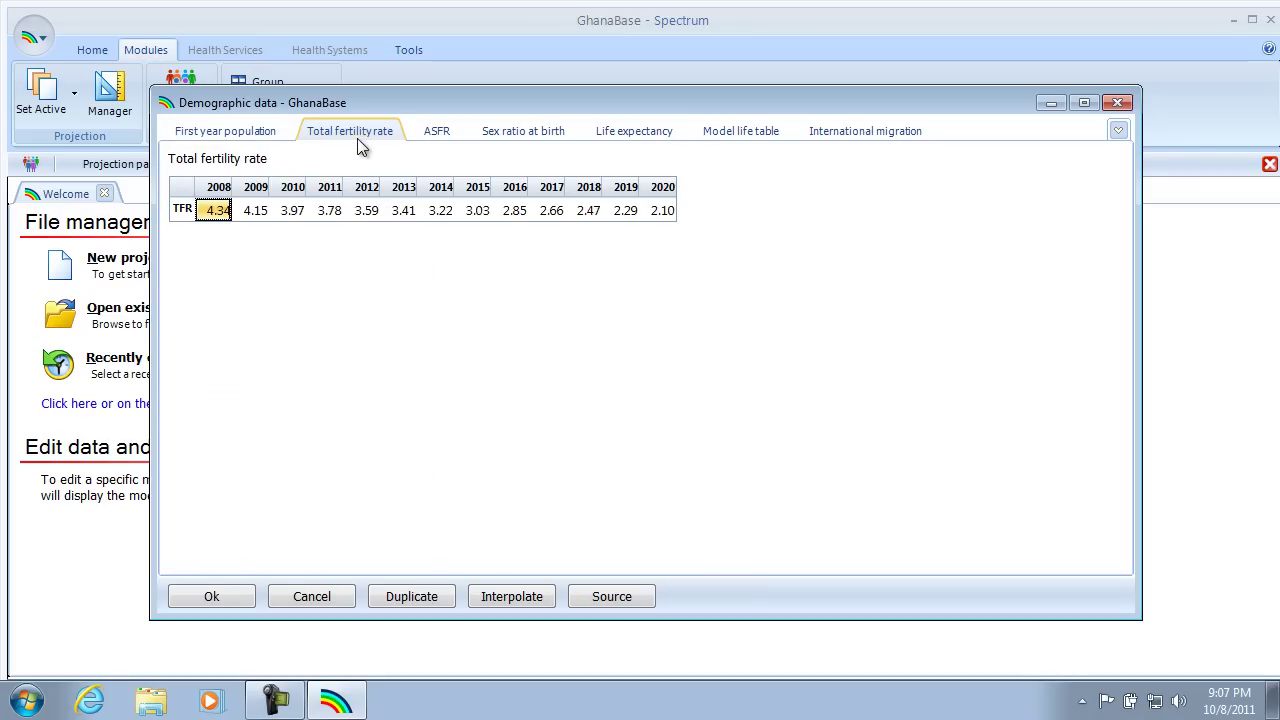